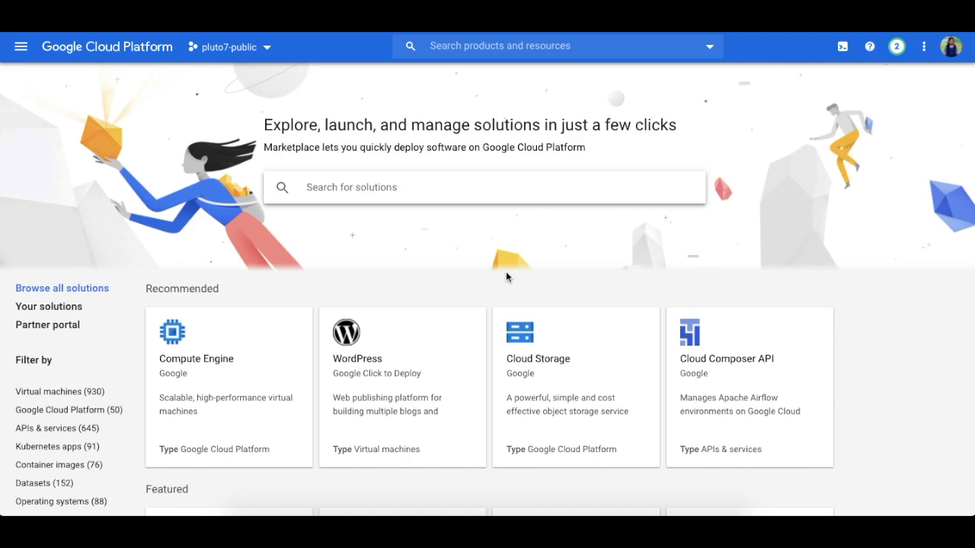
Step: Search the Marketplace for 'Supply ML' and review its $754.75/month estimated pricing
left_click(312, 187)
type("Supply ML")
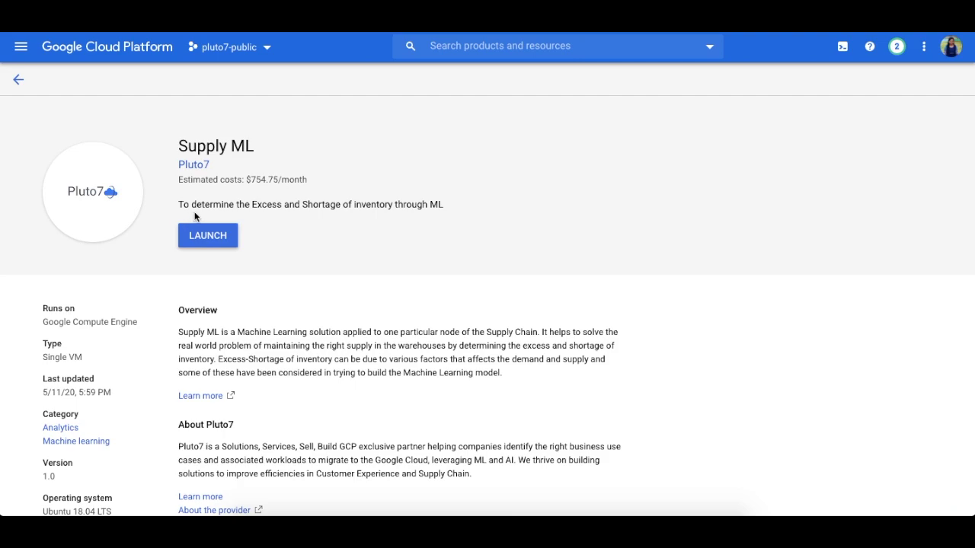
scroll(343, 251, "down", 3)
scroll(237, 293, "down", 1)
scroll(259, 335, "down", 1)
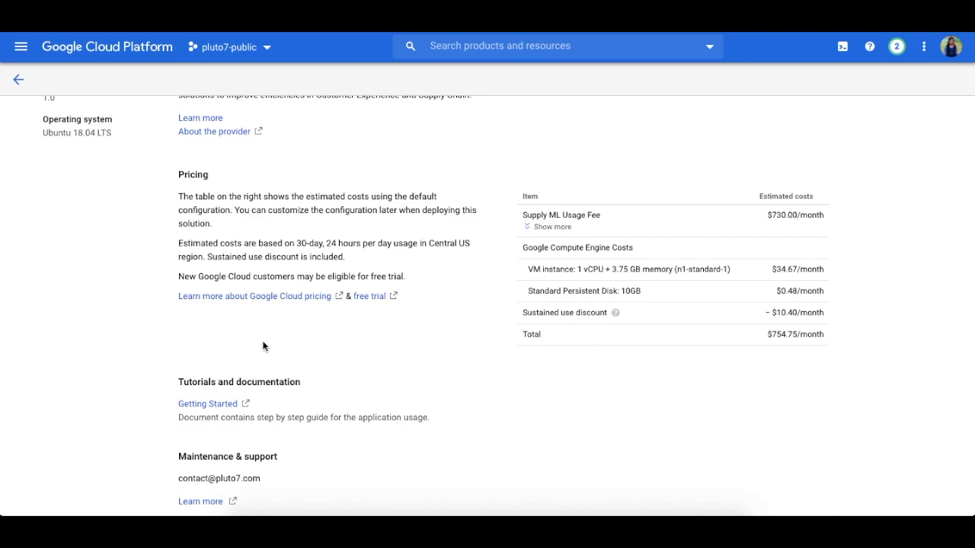
scroll(263, 345, "down", 1)
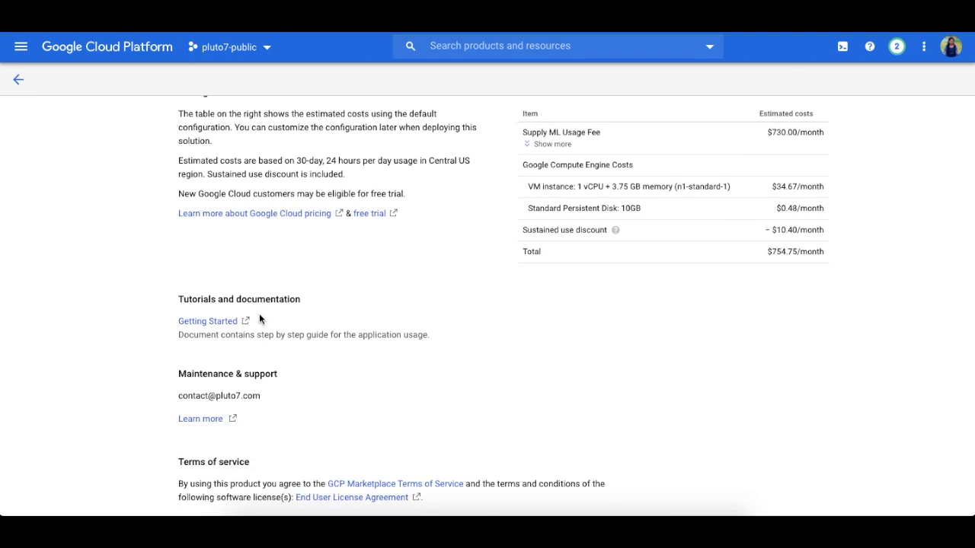
scroll(258, 319, "up", 7)
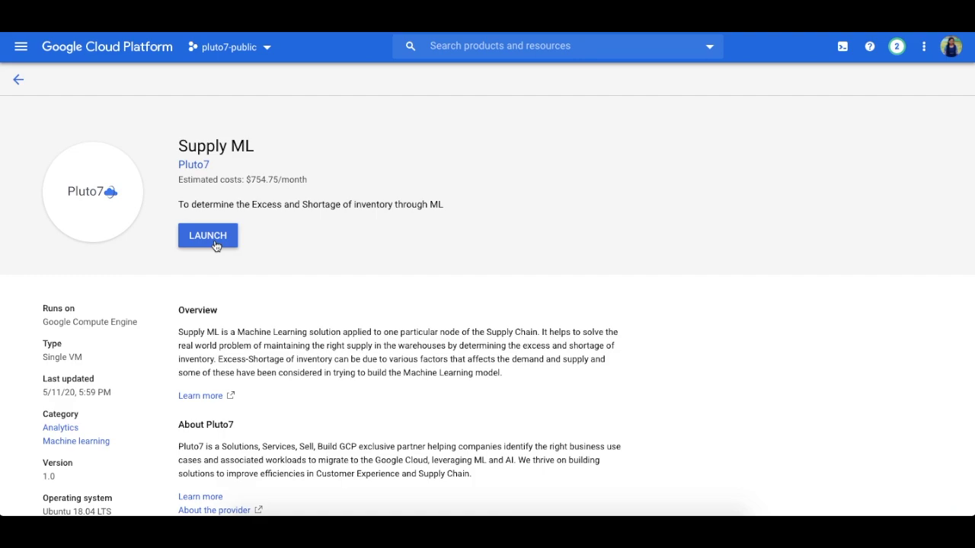
Step: Deploy supply-ml-1 in zone us-west1-a with the 1 vCPU machine type and Standard Persistent Disk
left_click(215, 242)
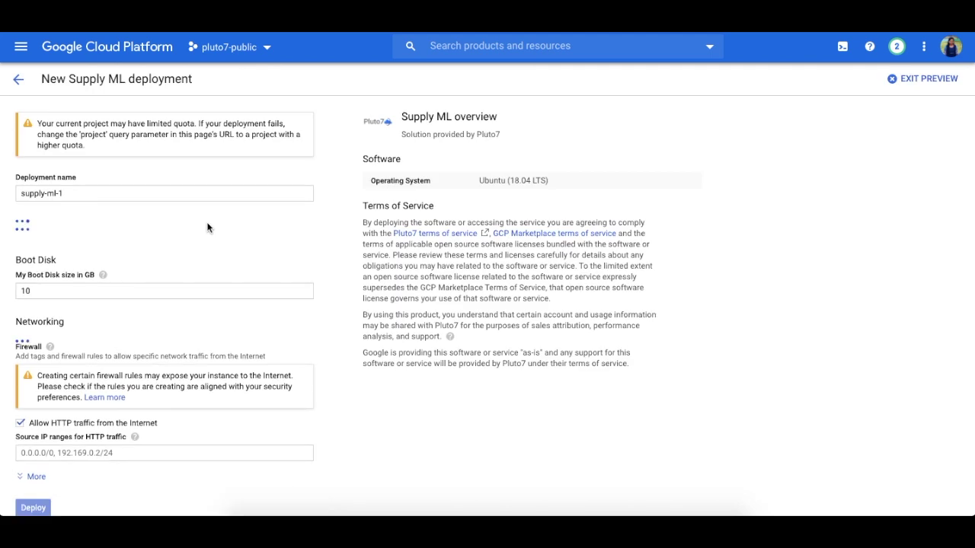
scroll(229, 200, "down", 1)
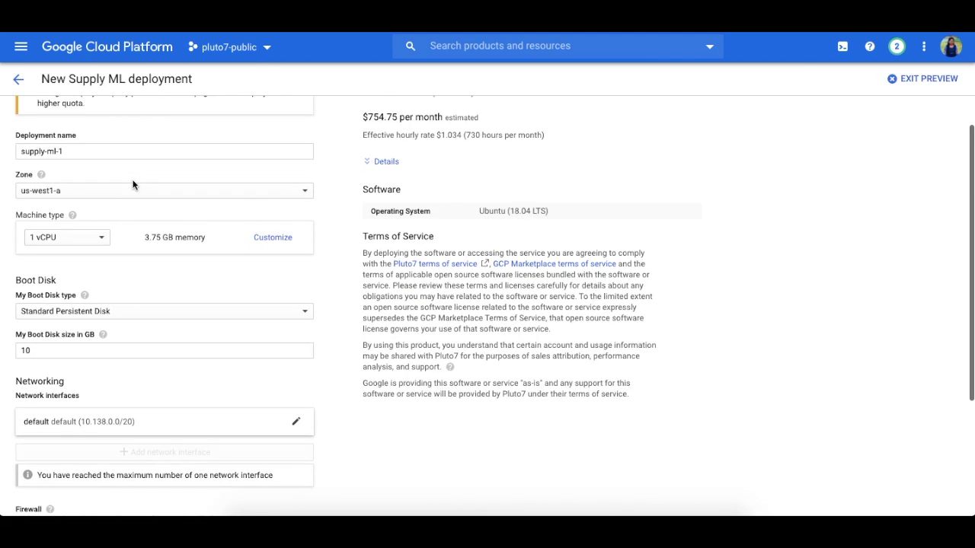
scroll(98, 171, "down", 1)
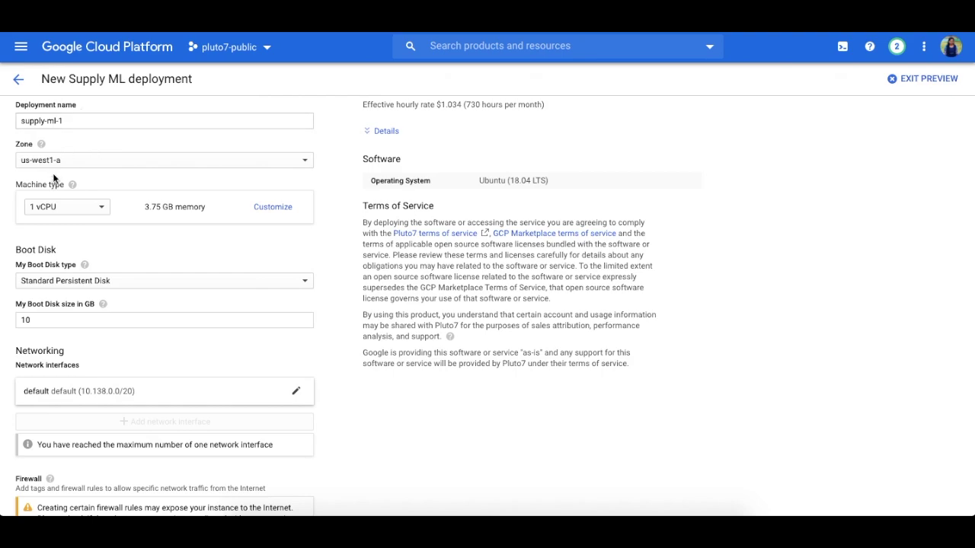
left_click(64, 161)
left_click(342, 221)
left_click(89, 213)
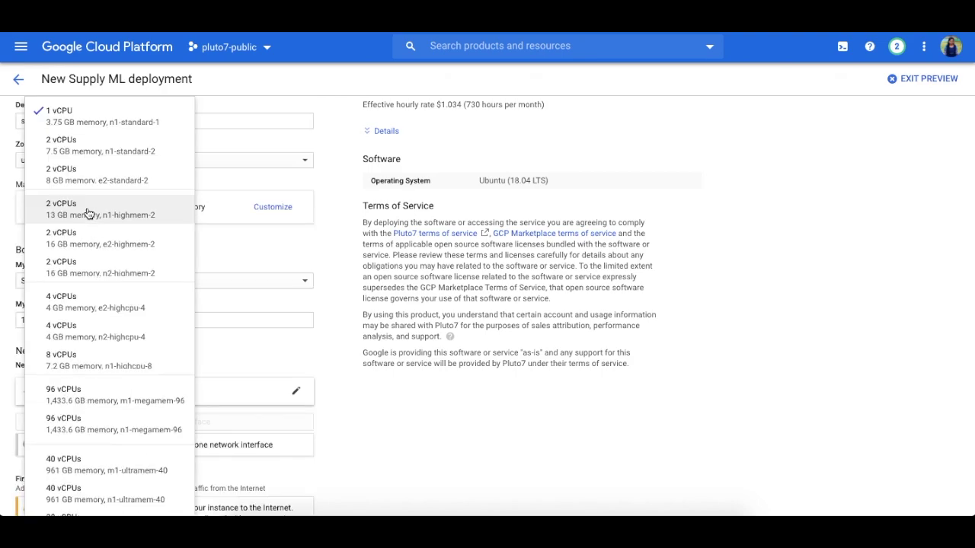
left_click(244, 280)
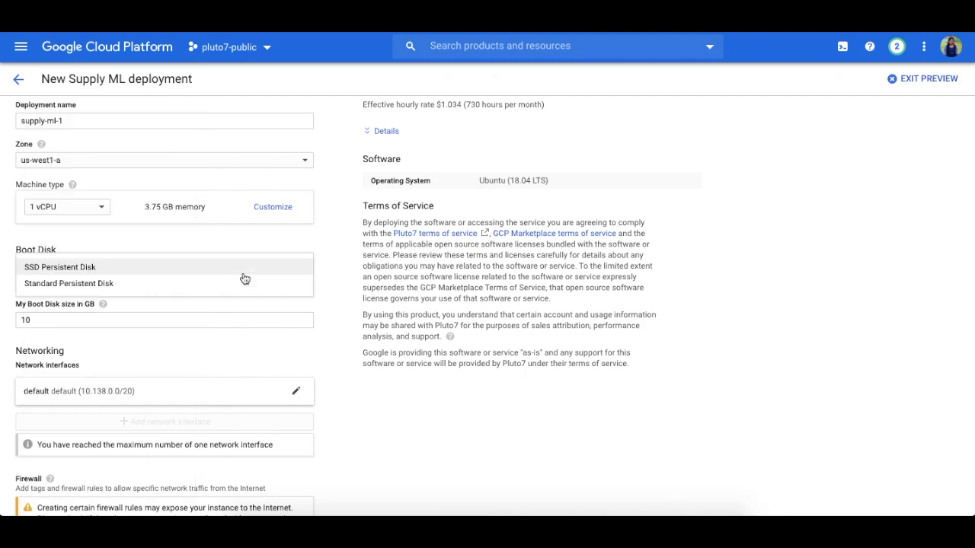
left_click(191, 254)
left_click(83, 281)
left_click(159, 245)
scroll(118, 461, "down", 3)
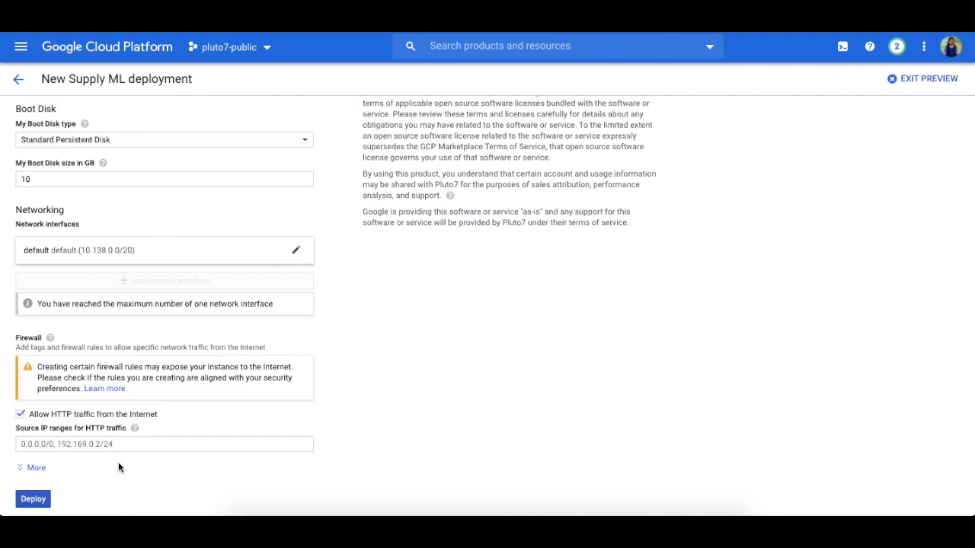
left_click(33, 499)
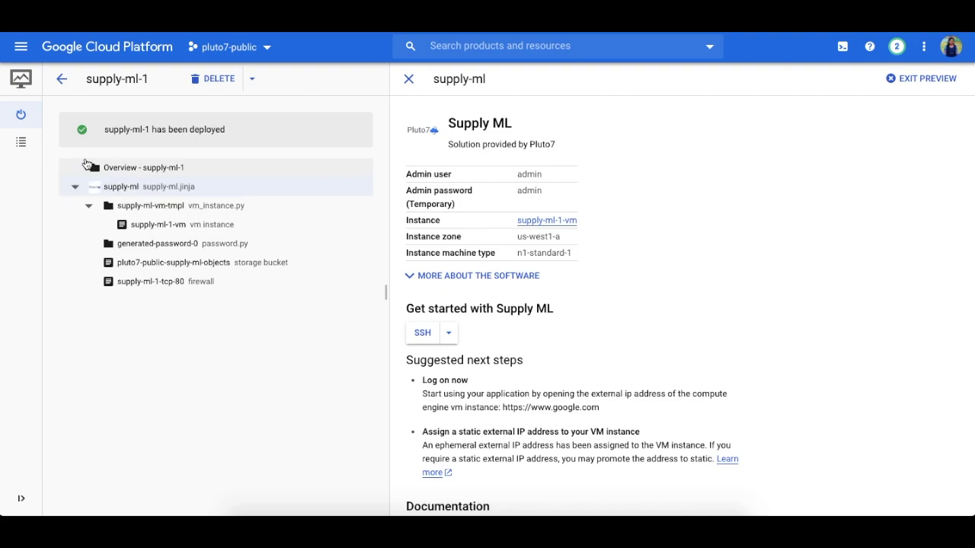
Step: Go to IAM & Admin > Service Accounts and start creating a new service account
left_click(21, 49)
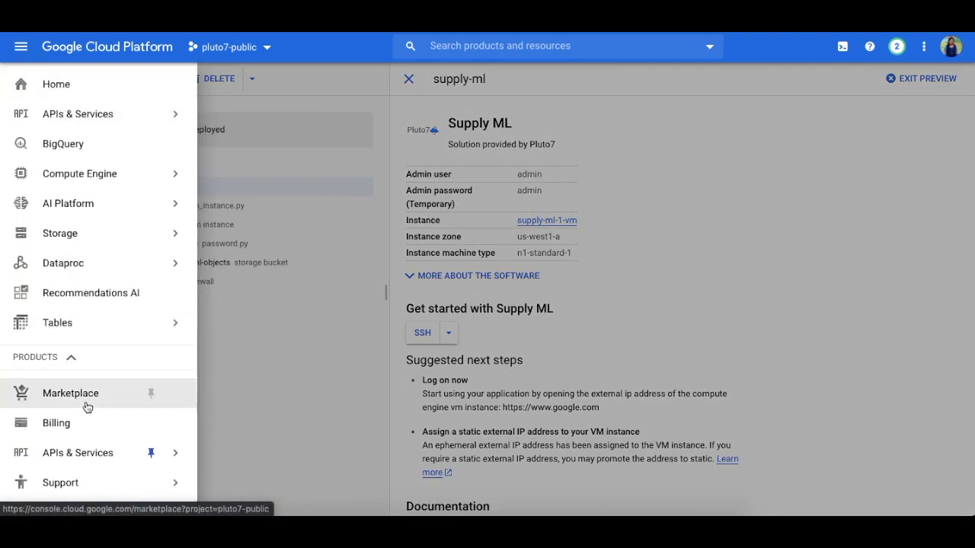
scroll(87, 405, "down", 3)
mouse_move(98, 388)
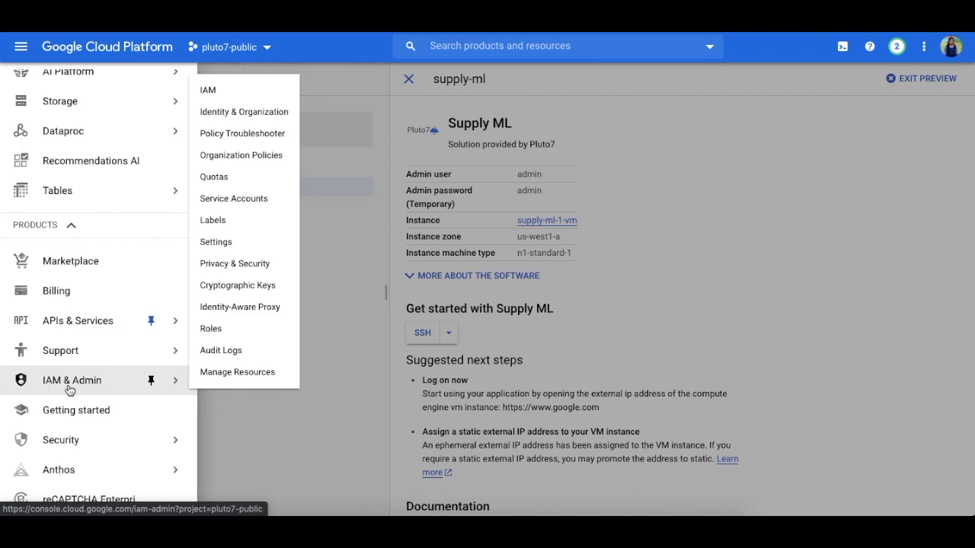
left_click(263, 204)
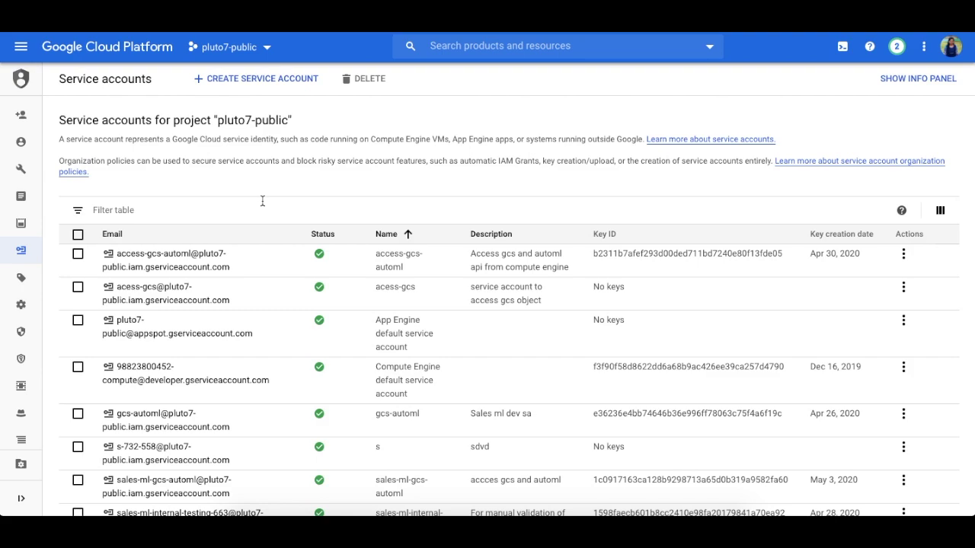
left_click(311, 79)
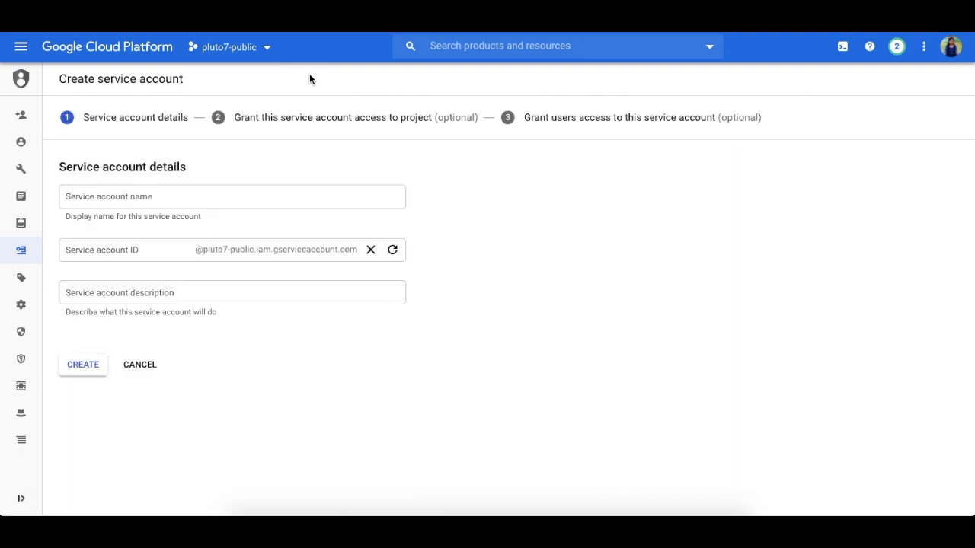
Step: Name the service account supplyml_test with description 'test excess' and continue
left_click(172, 196)
type("supplyml_test")
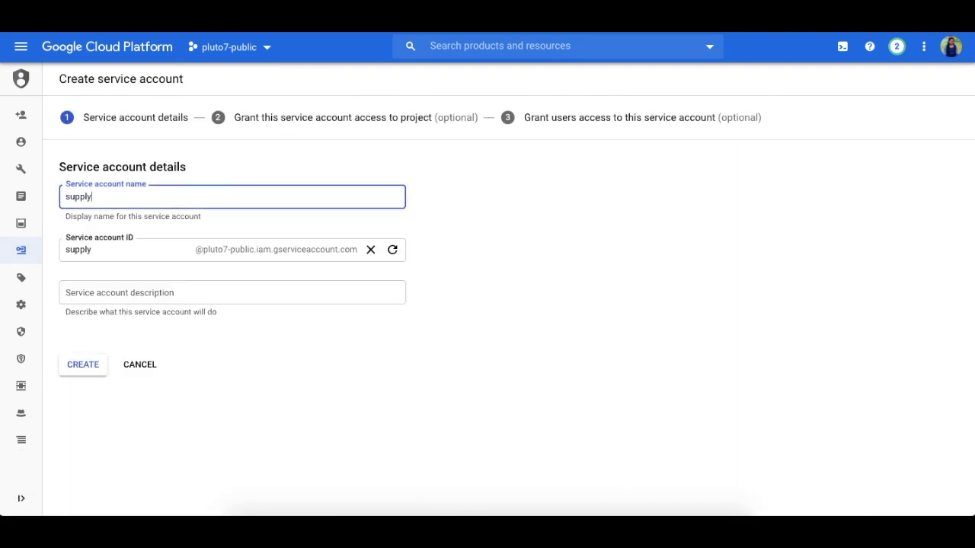
left_click(224, 292)
type("test excess")
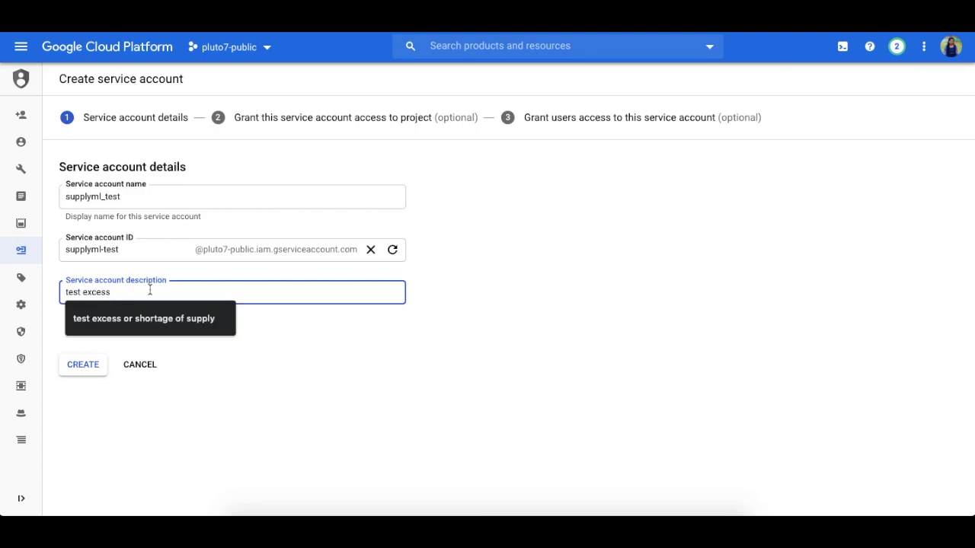
left_click(144, 318)
left_click(86, 365)
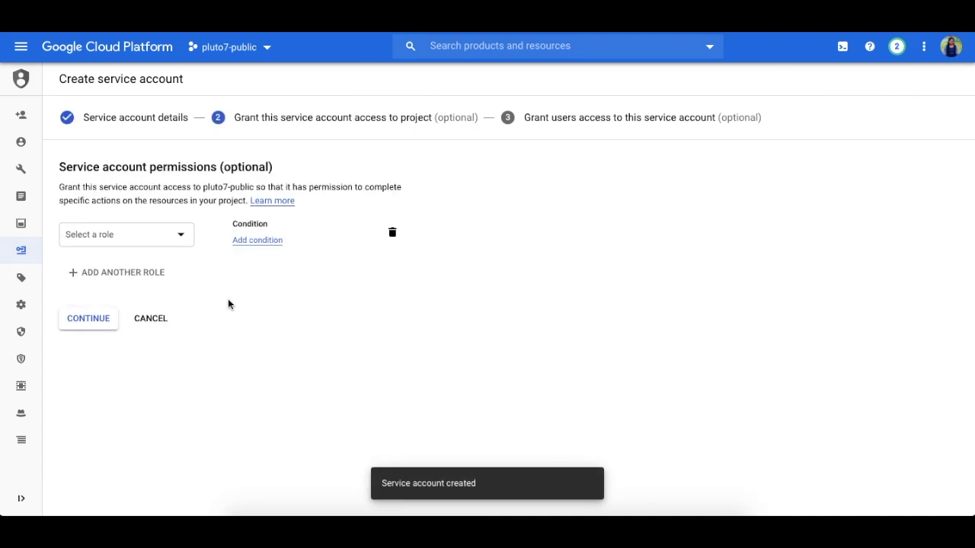
Step: Grant the service account the Storage Admin role
left_click(147, 235)
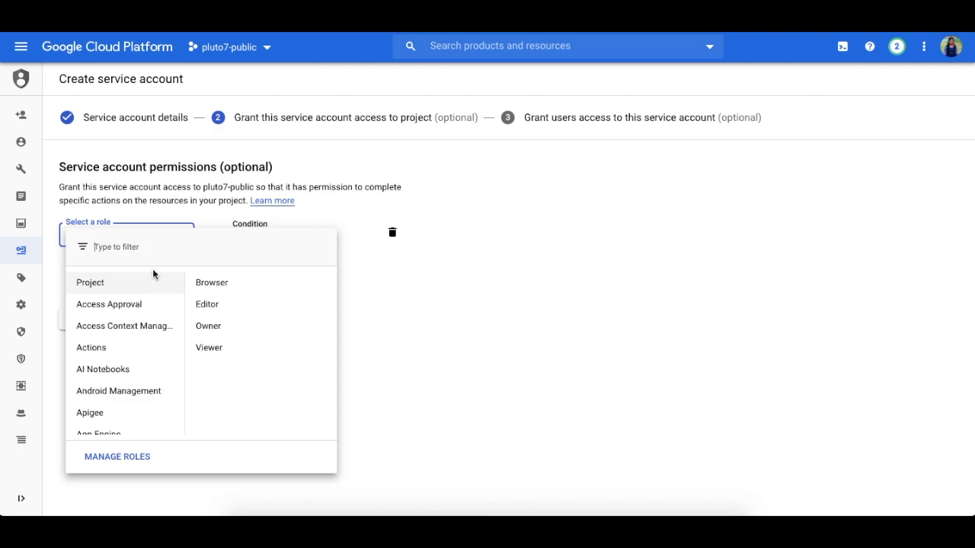
type("storage ")
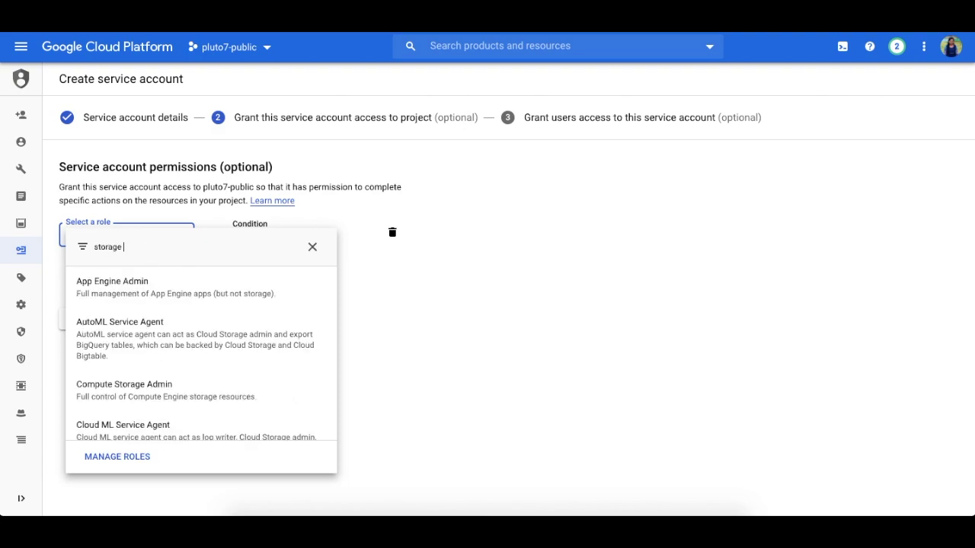
type("admin")
scroll(157, 342, "down", 1)
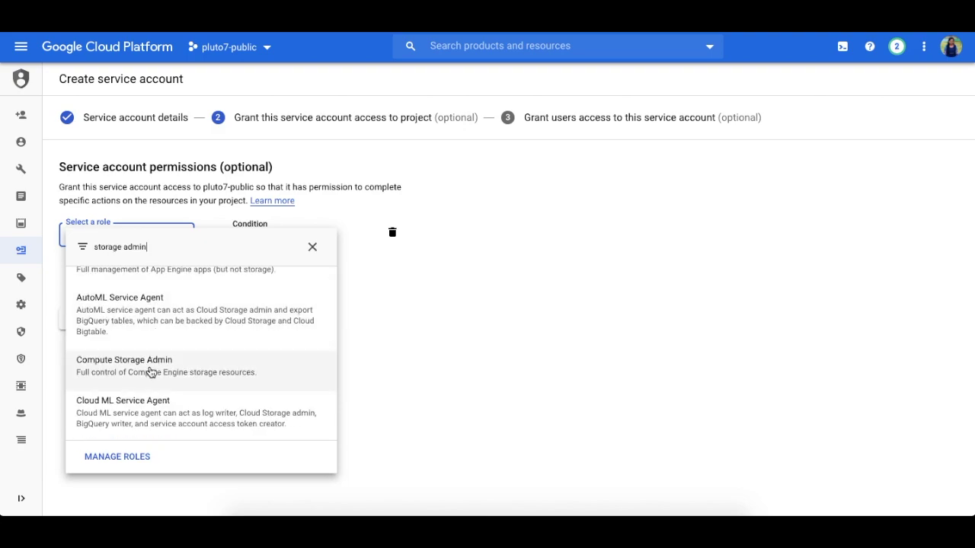
scroll(159, 344, "down", 5)
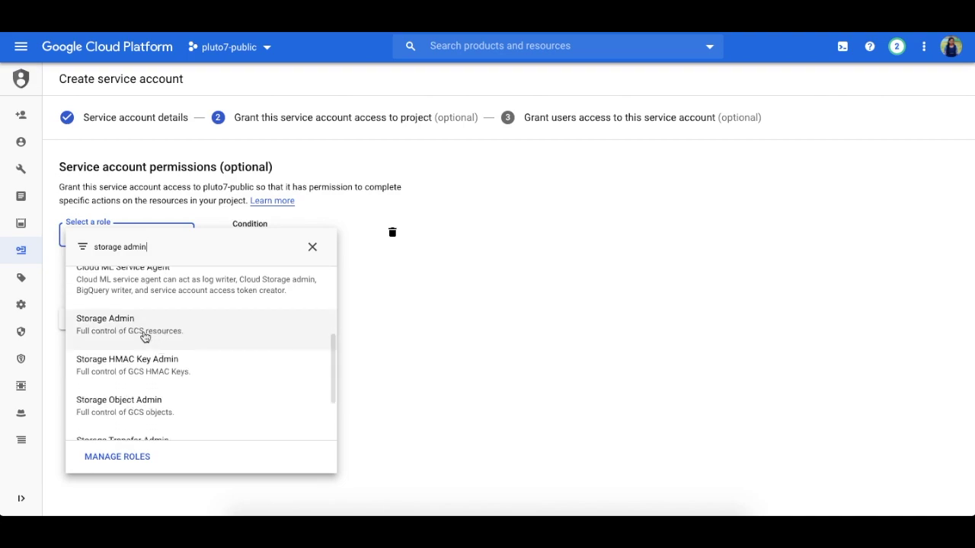
left_click(144, 335)
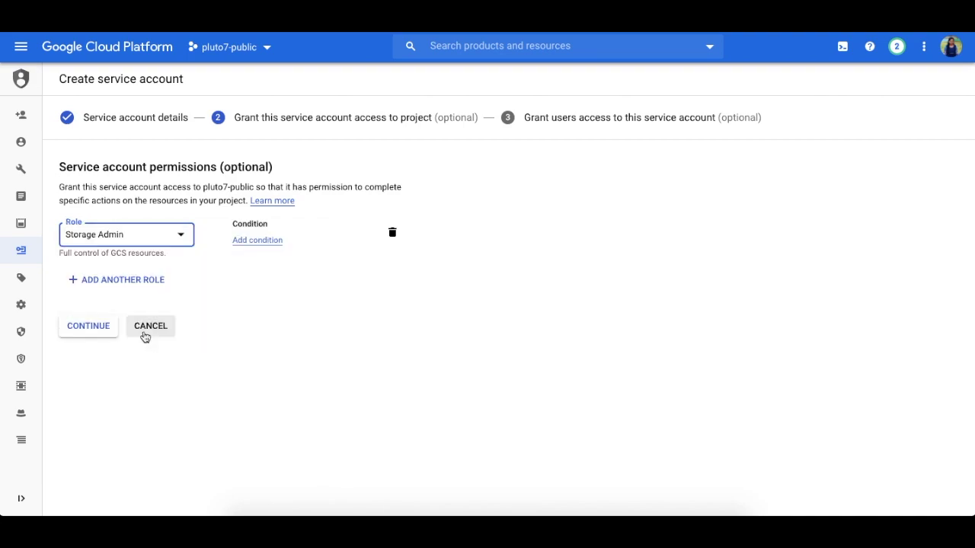
left_click(106, 338)
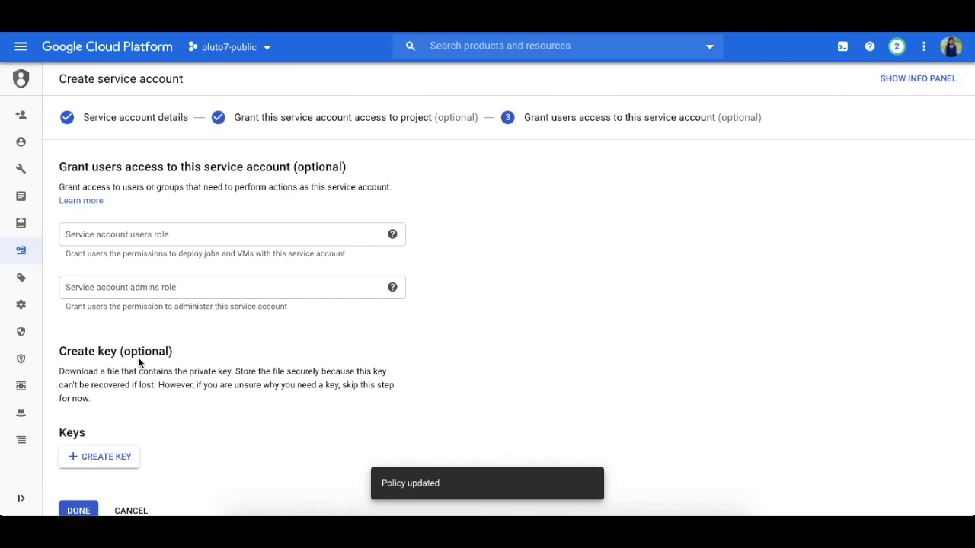
Step: Create and download a JSON private key, then finish creating the account
scroll(209, 342, "down", 1)
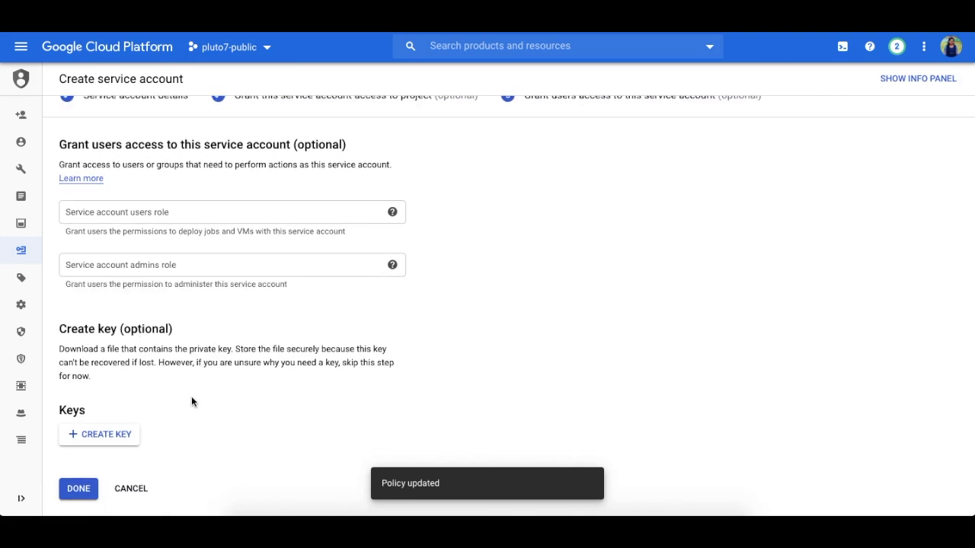
left_click(99, 445)
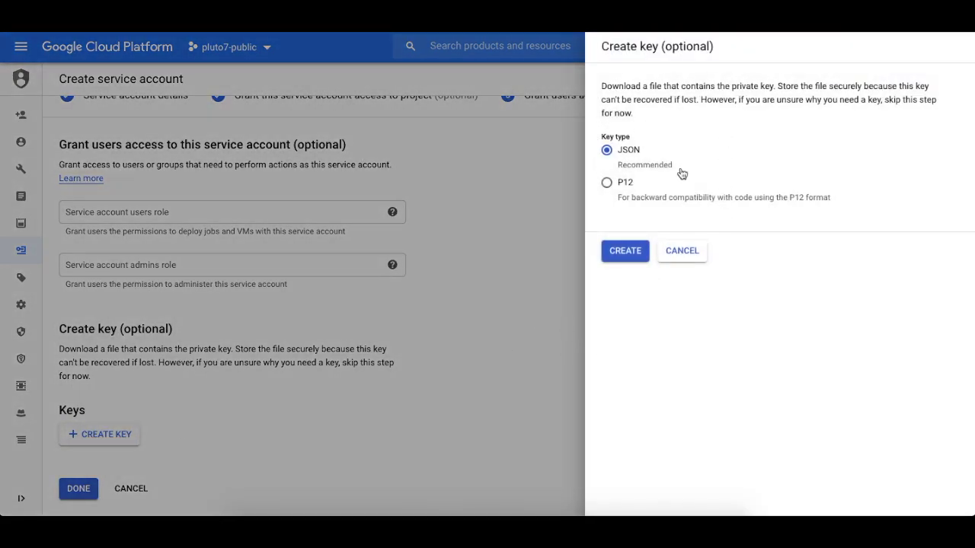
left_click(625, 250)
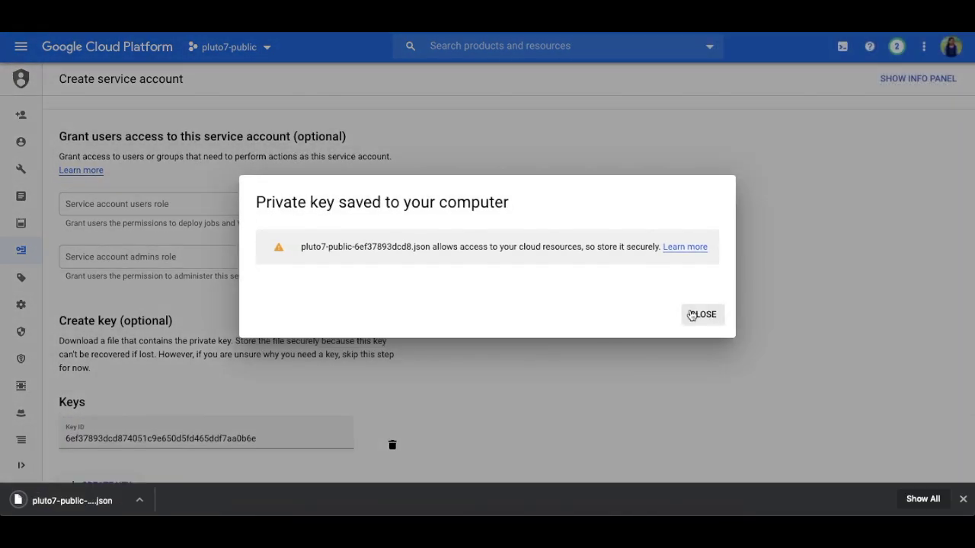
left_click(693, 314)
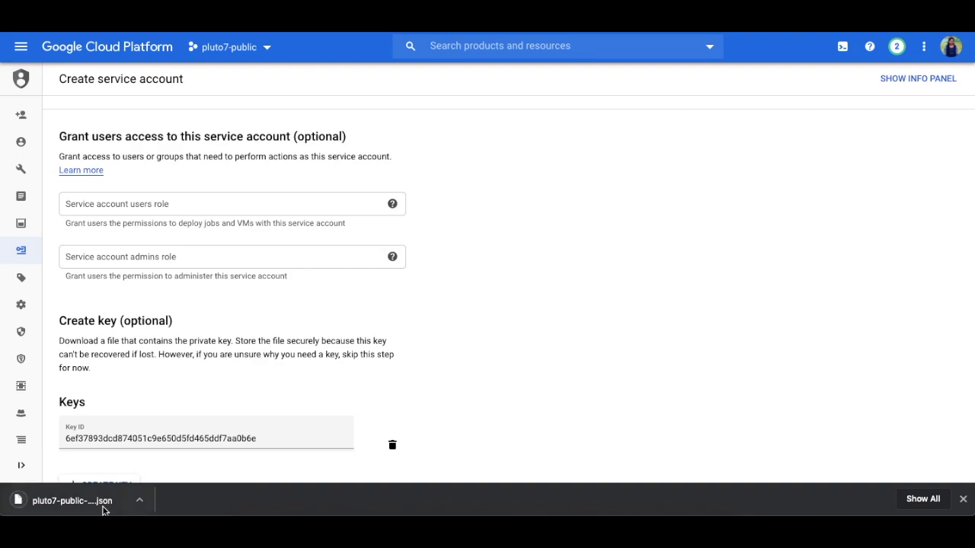
scroll(457, 355, "down", 2)
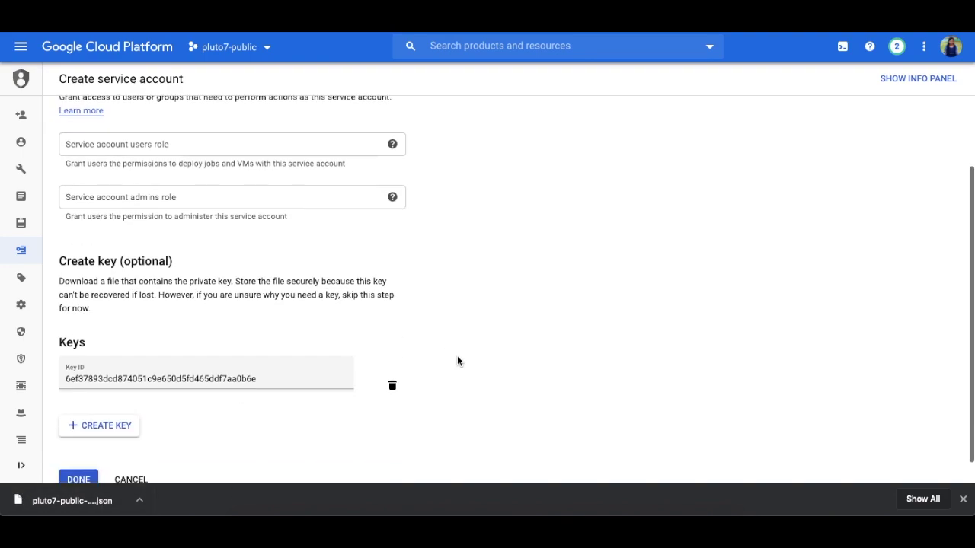
left_click(86, 453)
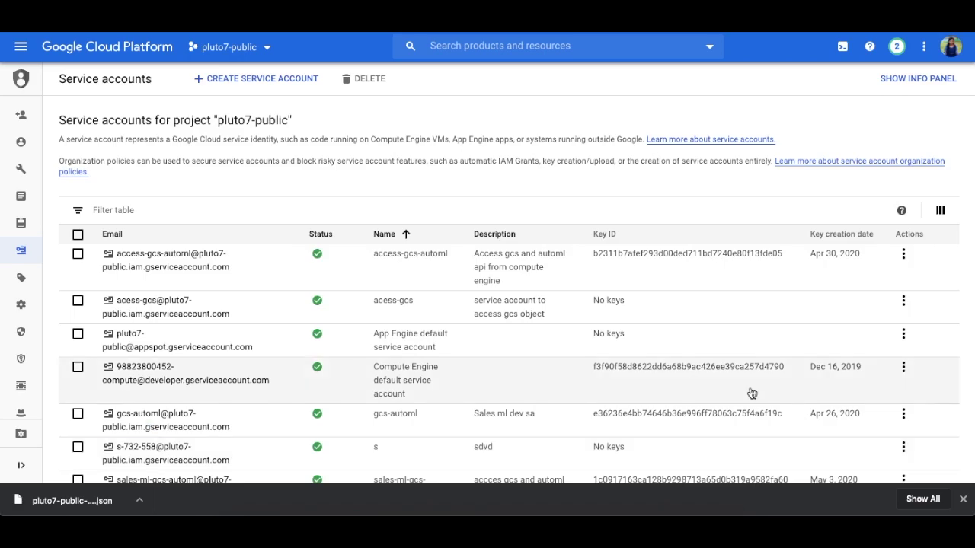
Step: From Compute Engine > VM instances, start an SSH session to supply-ml-1-vm
left_click(963, 499)
left_click(21, 47)
left_click(46, 178)
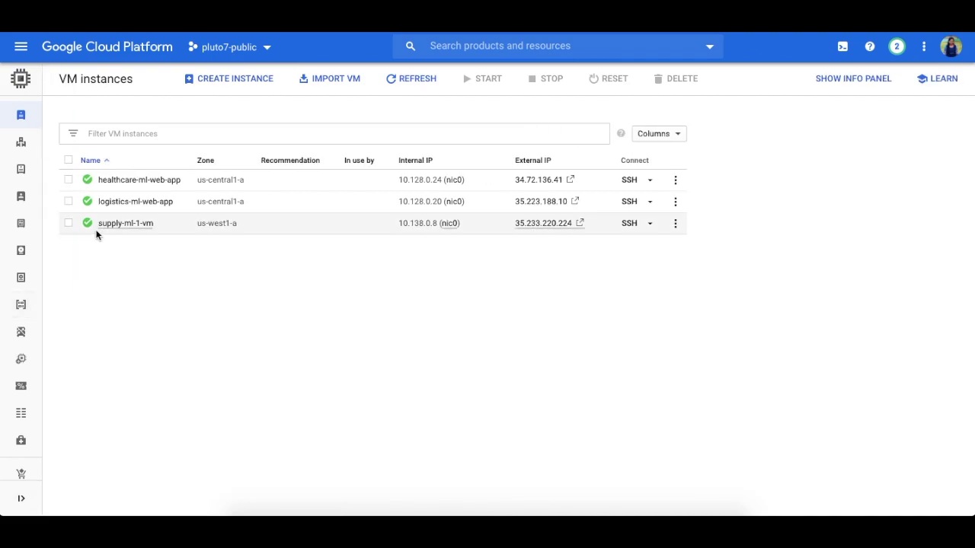
left_click(629, 225)
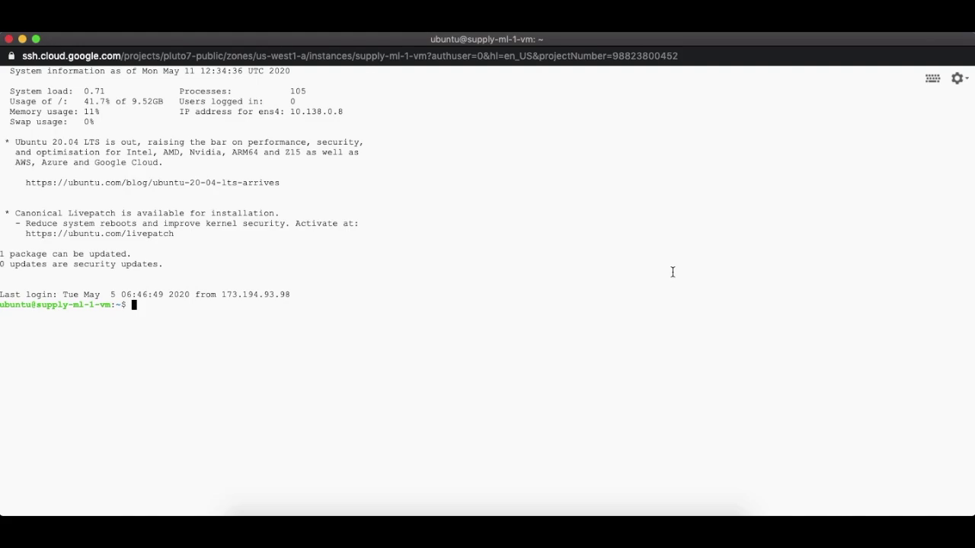
Step: Clear the terminal, switch the Linux username to ubuntu, and list the home folder
type("clear")
key("Return")
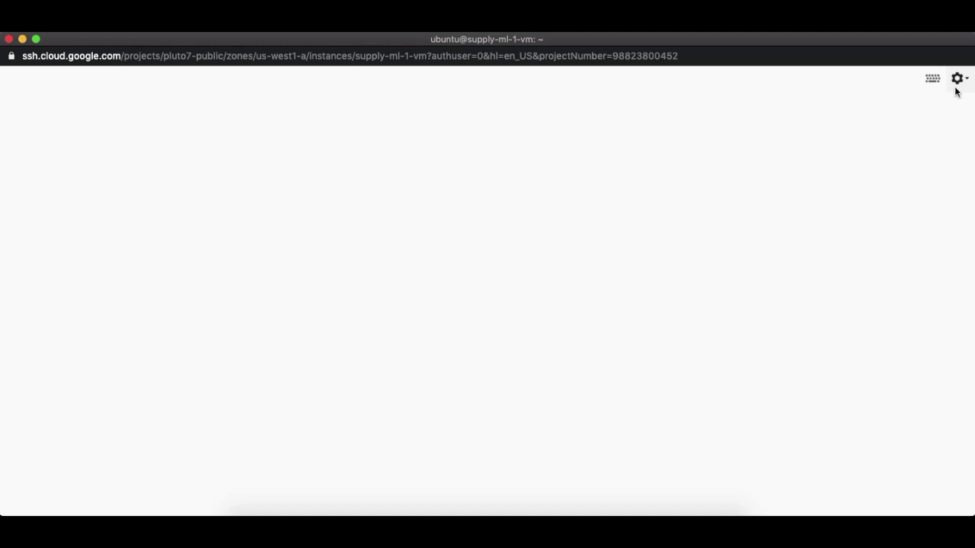
left_click(957, 80)
left_click(877, 297)
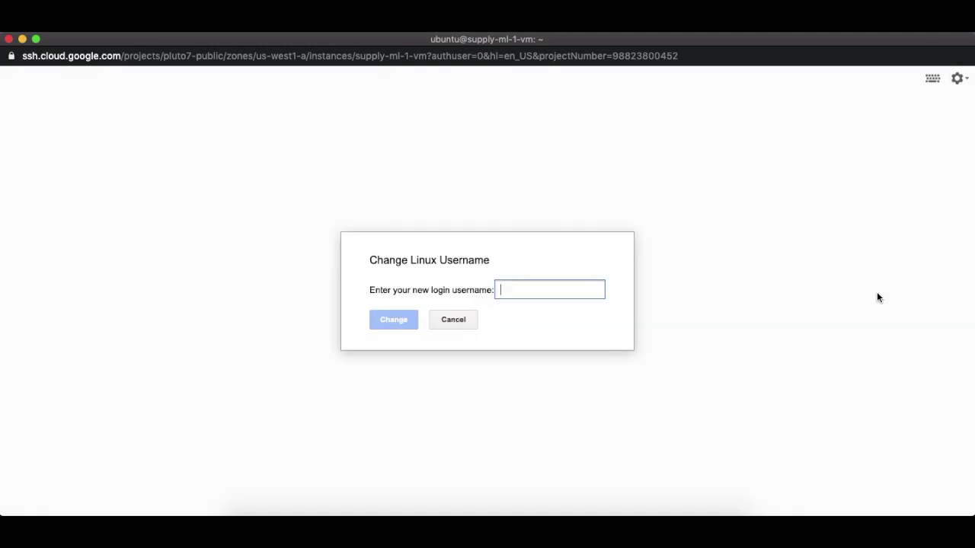
type("ubuntu")
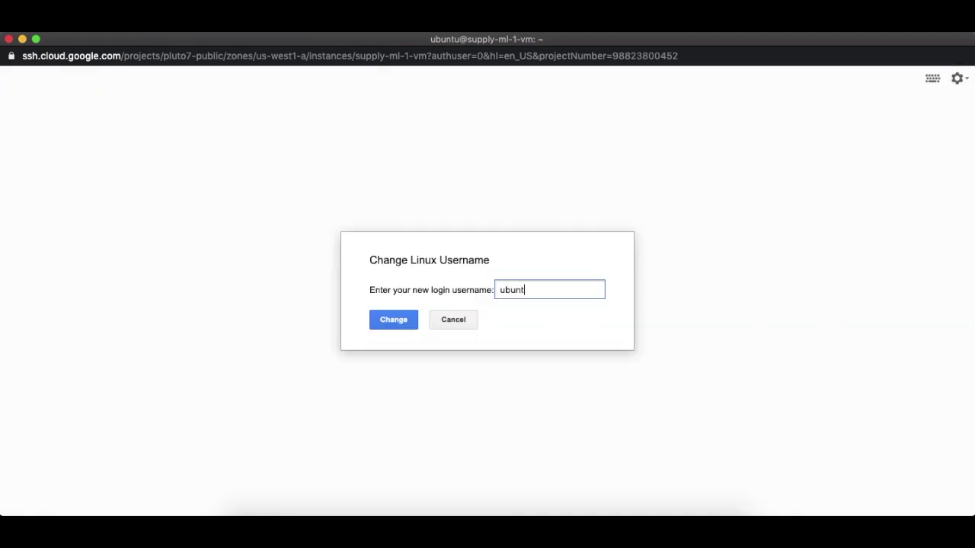
left_click(402, 328)
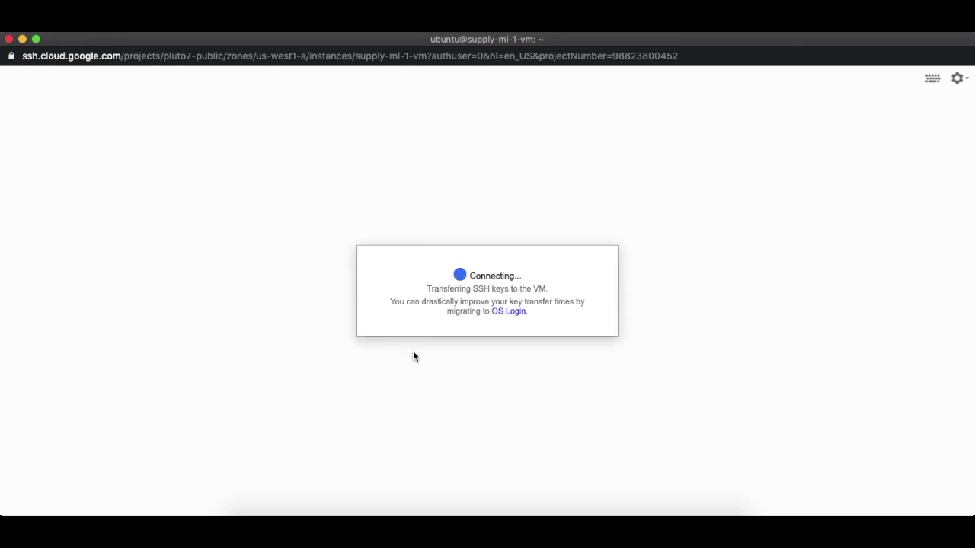
type("ls")
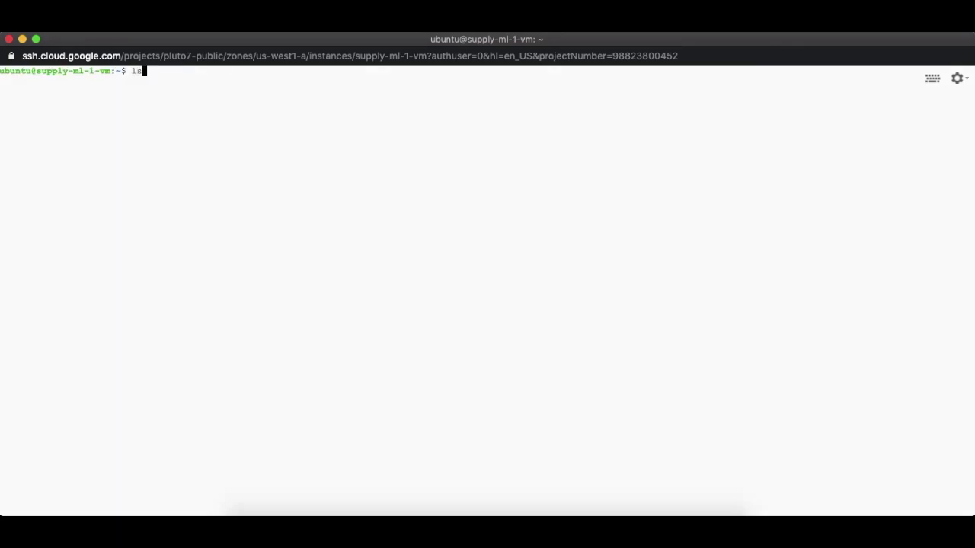
key("Return")
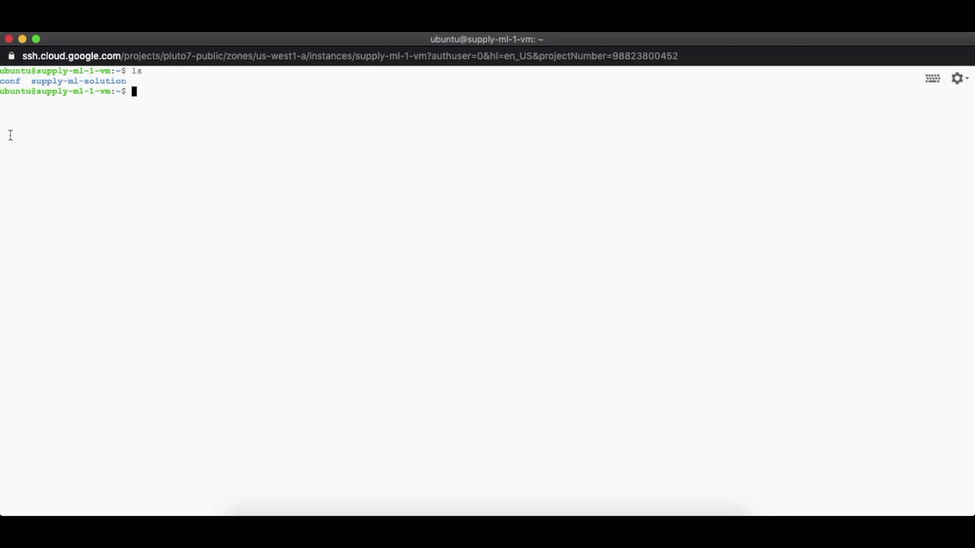
Step: Upload the downloaded JSON key file to the VM and confirm it in the home folder
left_click(965, 80)
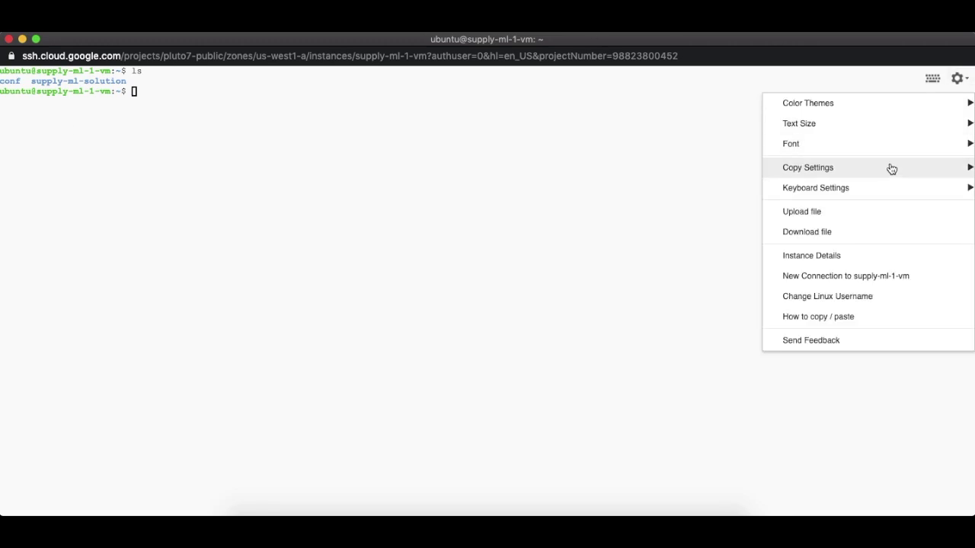
left_click(877, 216)
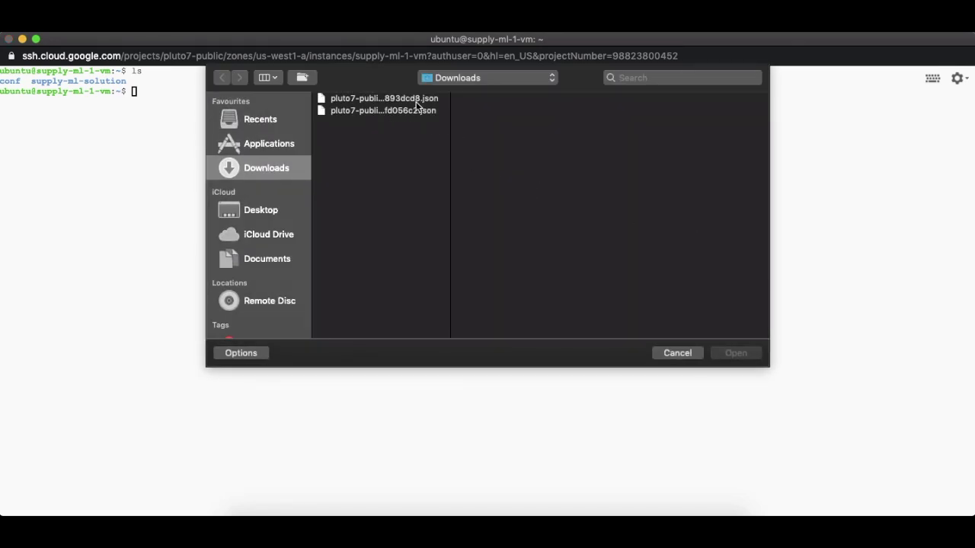
left_click(416, 104)
left_click(736, 325)
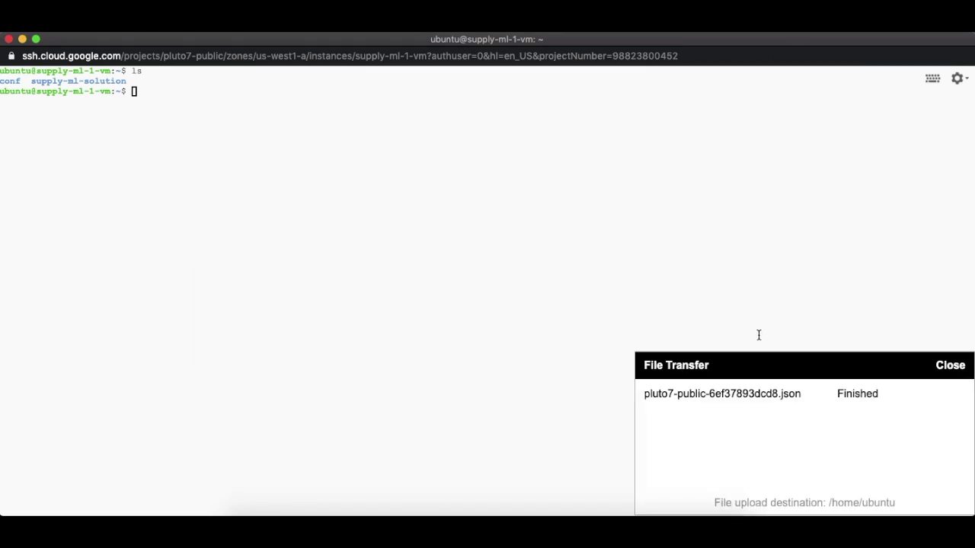
left_click(949, 366)
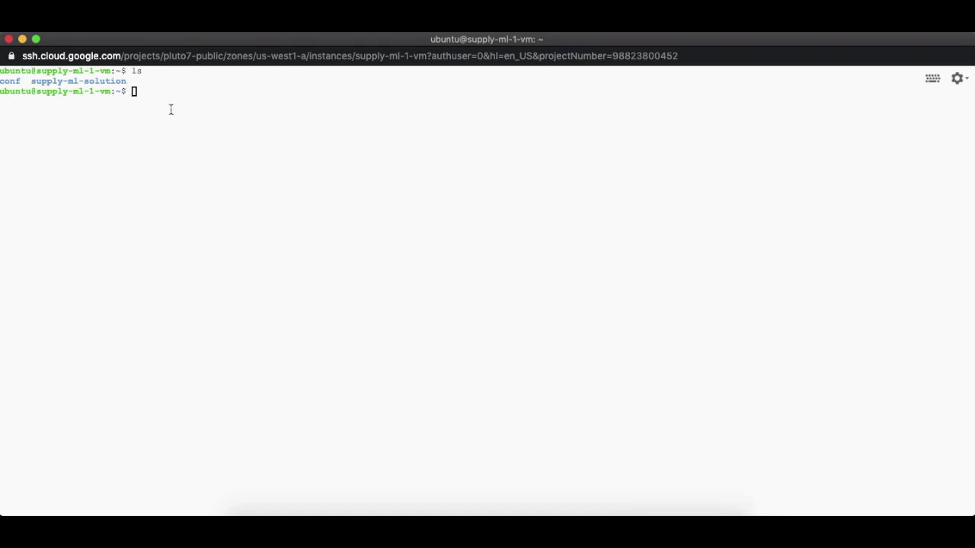
type("ls")
key("Return")
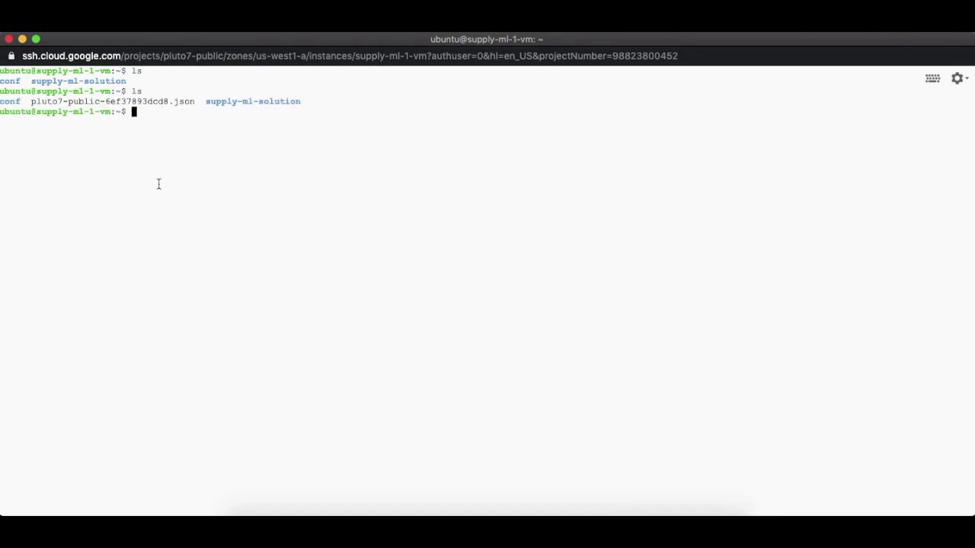
Step: Move the JSON key file into ~/conf and list the home folder again
type("mv pl")
key("Tab")
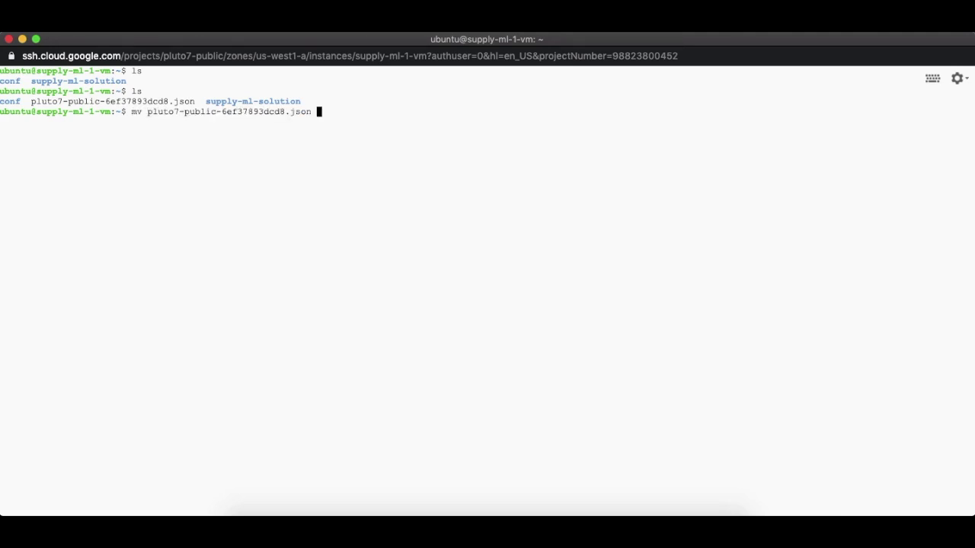
type("~/conf")
key("Return")
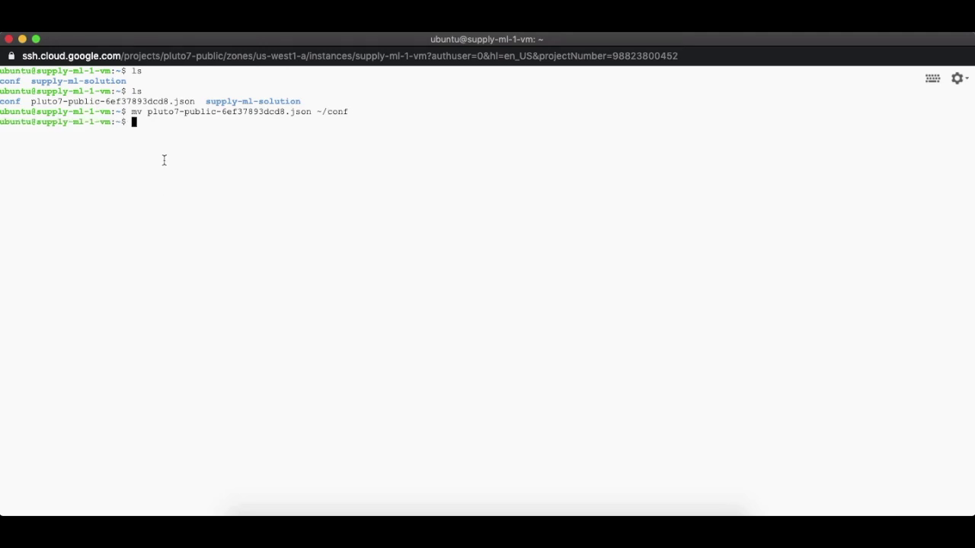
type("ls")
key("Return")
Step: Verify the key sits in /home/ubuntu/conf with ls and pwd, then return home
type("cd conf")
key("Return")
type("ls")
key("Return")
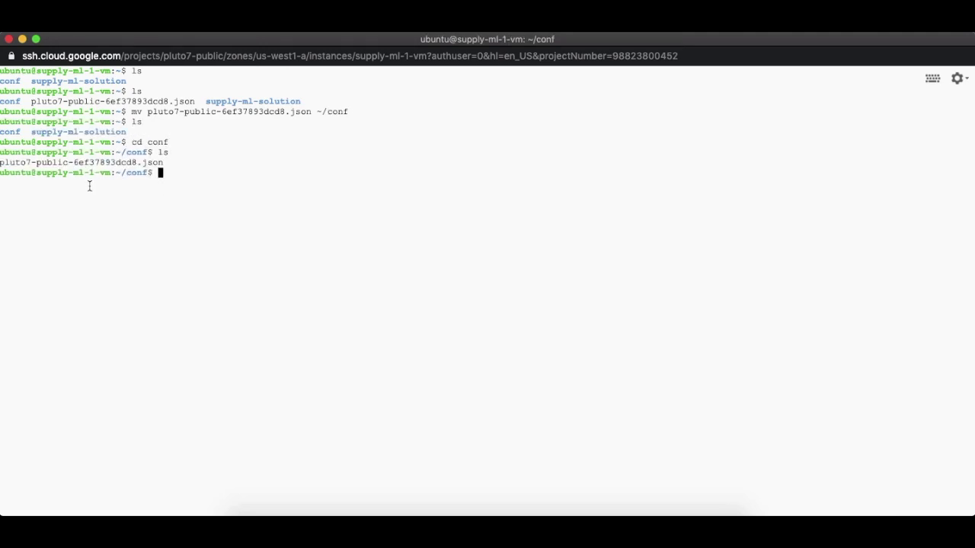
type("pwd")
key("Return")
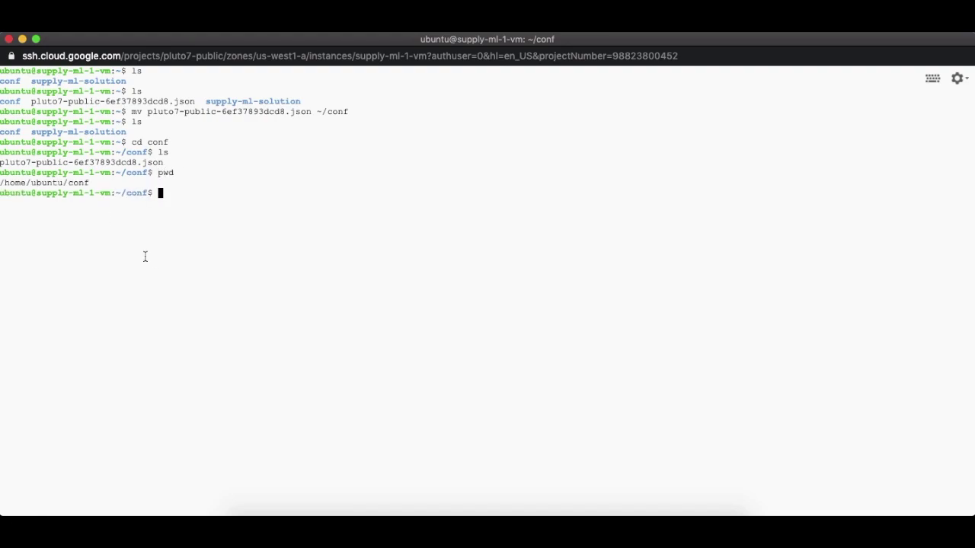
left_click_drag(95, 184, 163, 163)
right_click(187, 193)
type("/home/ubuntu/conf/")
right_click(268, 192)
double_click(417, 193)
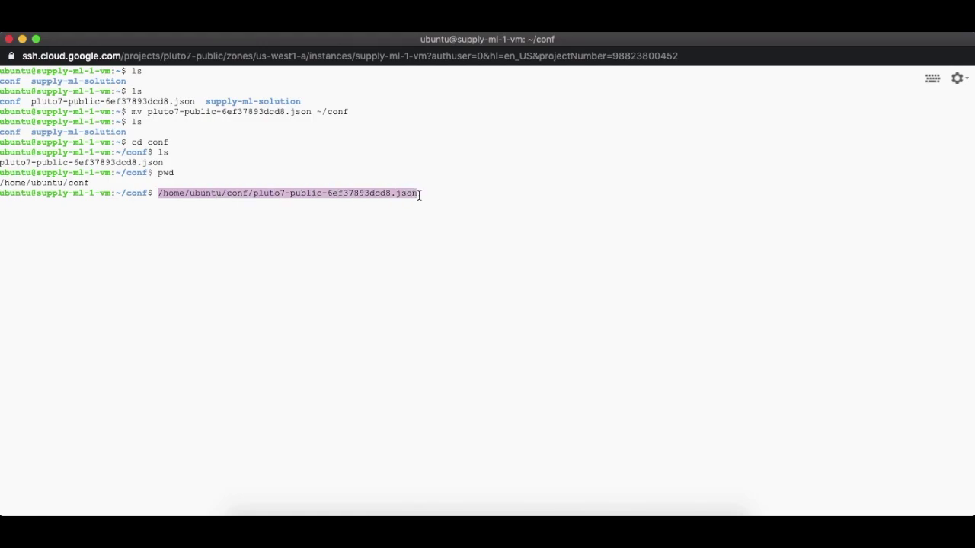
key("ctrl+c")
type("cd")
key("Return")
Step: Clear the terminal and open /etc/environment in nano with sudo
type("clear")
key("Return")
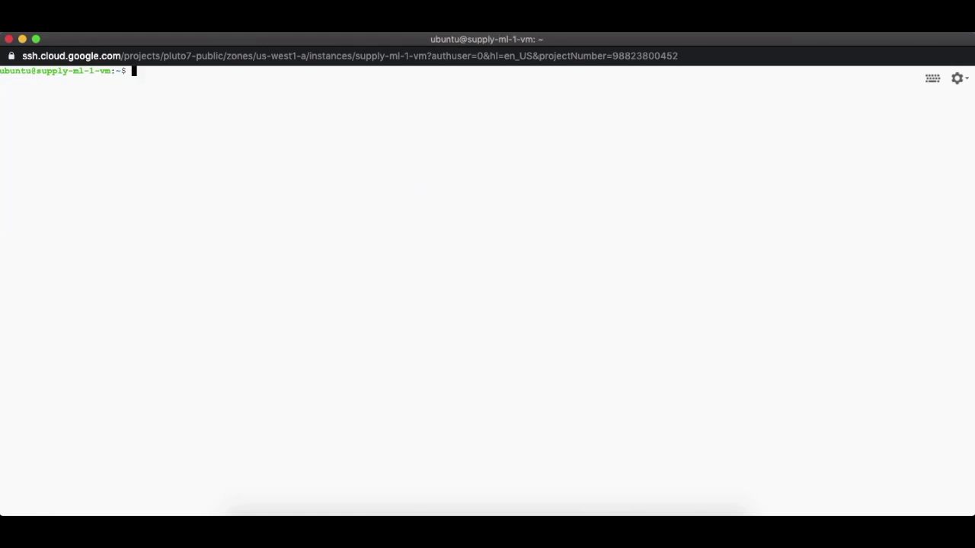
type("sudo nano /etc/environment")
key("Return")
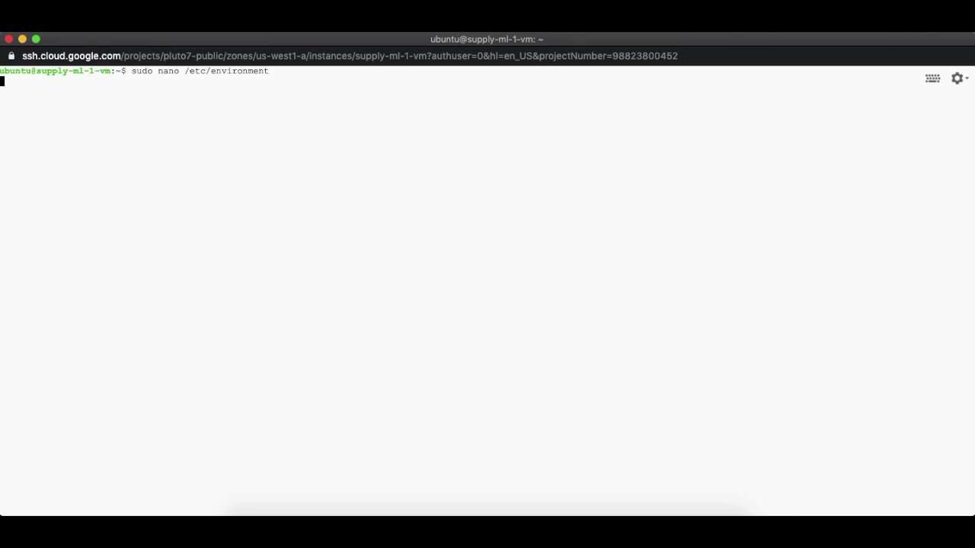
key("Return")
key("Return")
key("Return")
key("Return")
key("Return")
key("Return")
Step: Add GOOGLE_APPLICATION_CREDENTIALS=/home/ubuntu/conf/pluto7-public-6ef37893dcd8.json, save, exit, and print the file
key("Up")
key("Up")
type("GOOGLE_")
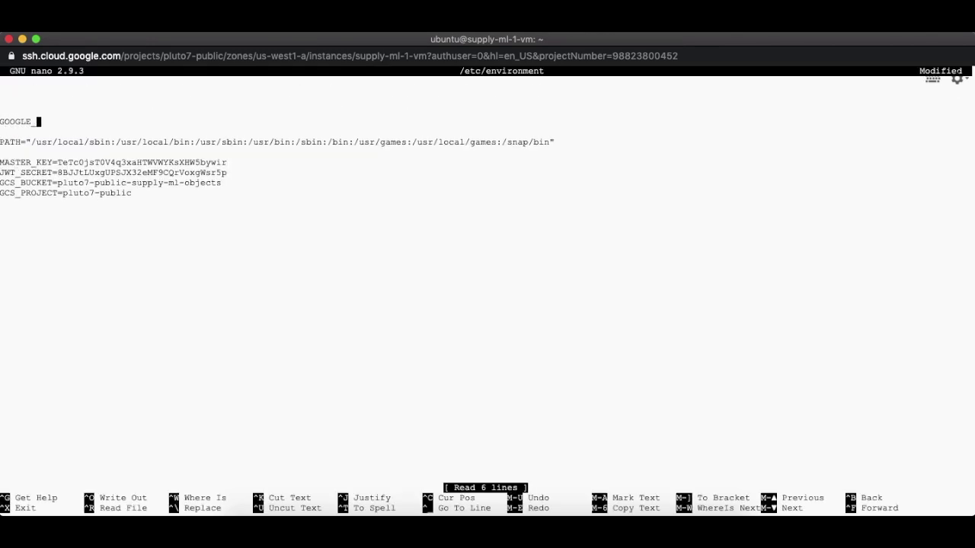
type("APPLICATION_CREDENTIALS=/home/ubuntu/conf/pluto7-public-6ef37893dcd8.json")
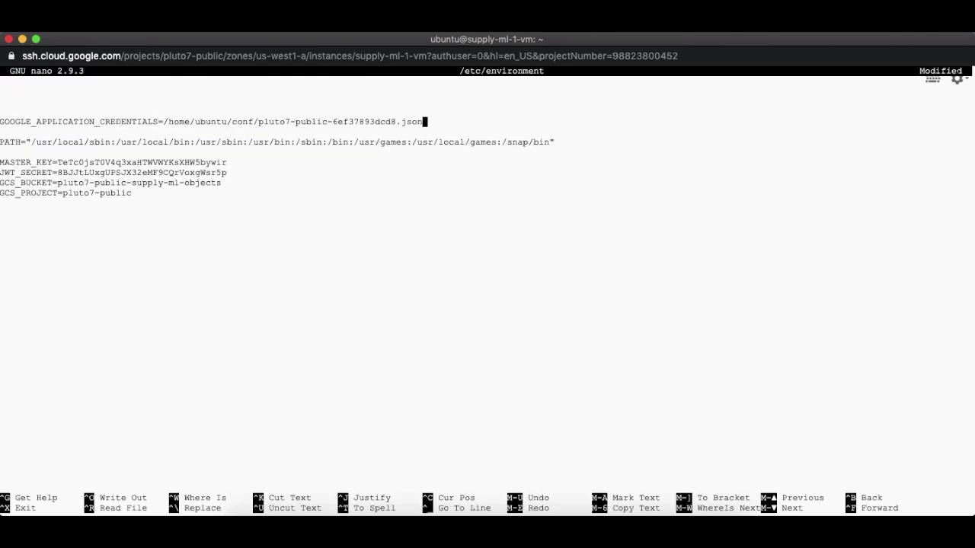
key("ctrl+o")
key("Return")
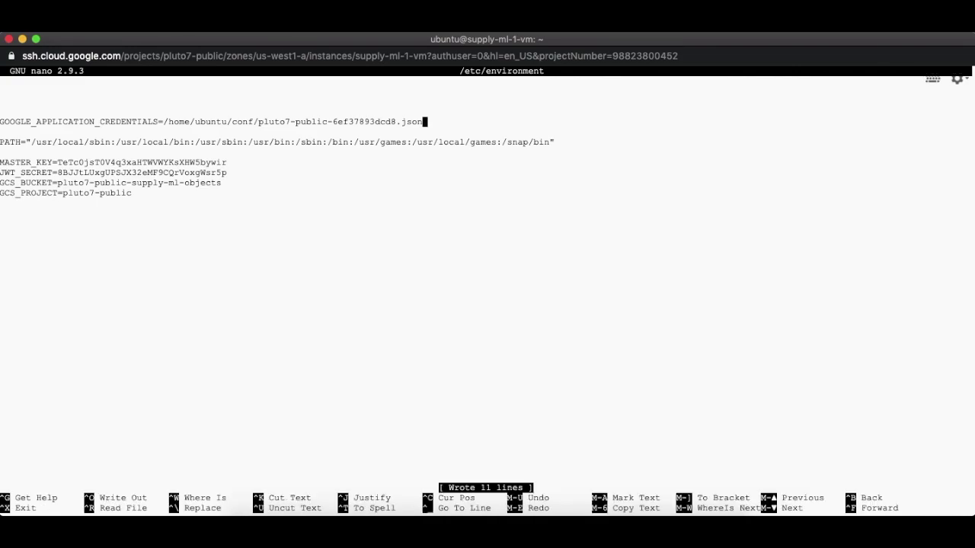
key("ctrl+x")
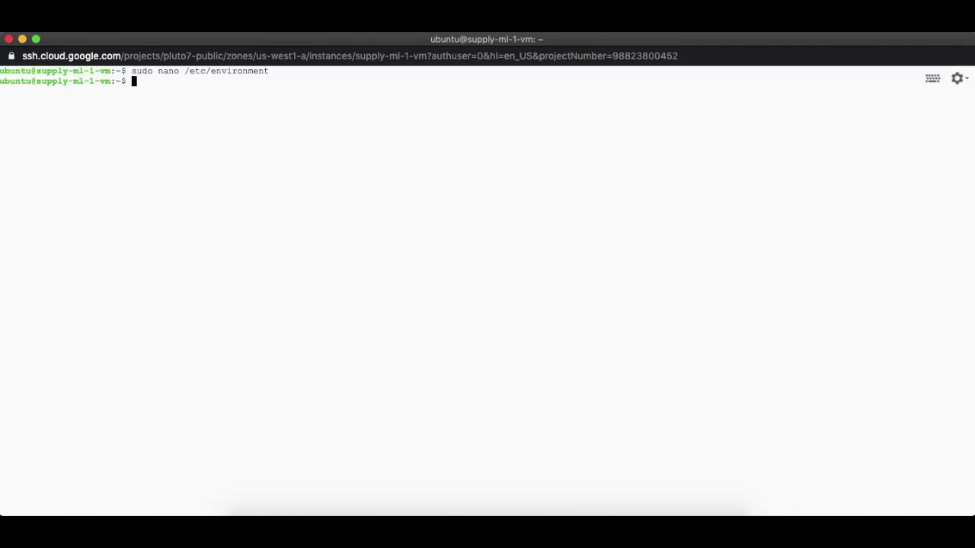
type("cat /etc/environment")
key("Return")
mouse_move(2, 122)
left_mouse_down()
mouse_move(60, 125)
mouse_move(2, 122)
left_mouse_up()
Step: Clear the terminal and change into the supply-ml-solution folder
left_click(238, 207)
key("ctrl+l")
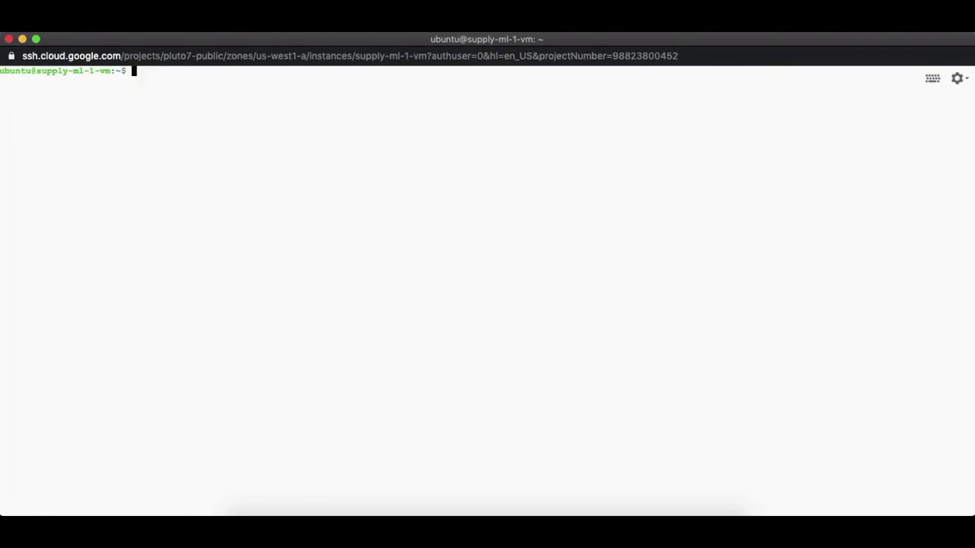
type("ls")
key("Return")
type("cd supp")
key("Tab")
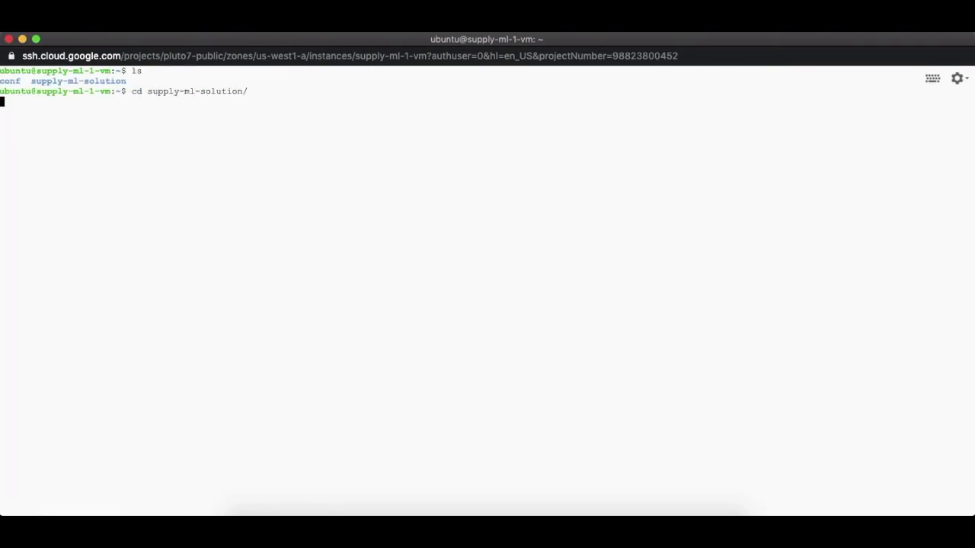
key("Return")
Step: Run ./reload.sh to activate the service account credentials, then close the SSH window
type("ls")
key("Return")
left_click_drag(587, 112, 621, 111)
left_click(622, 112)
type("./reload.sh")
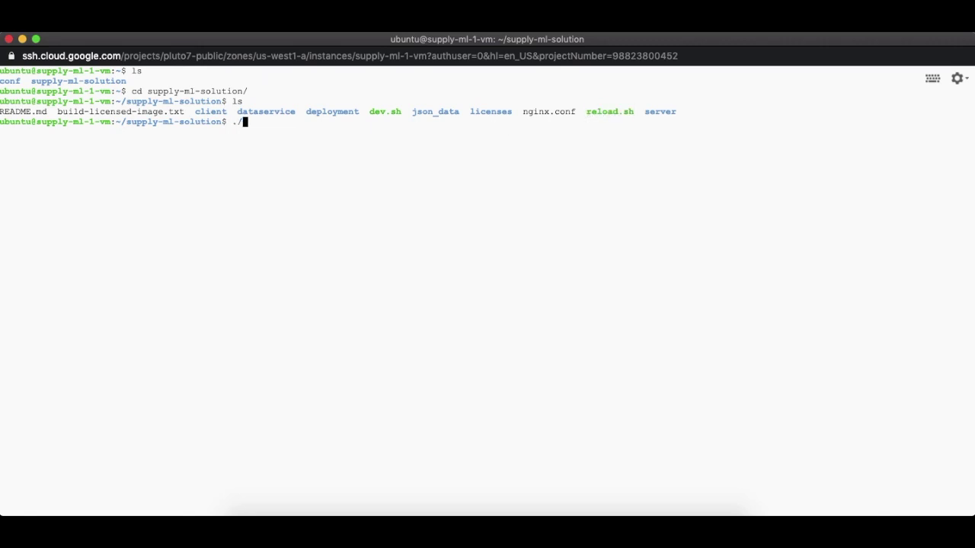
key("Return")
left_click_drag(1, 131, 505, 156)
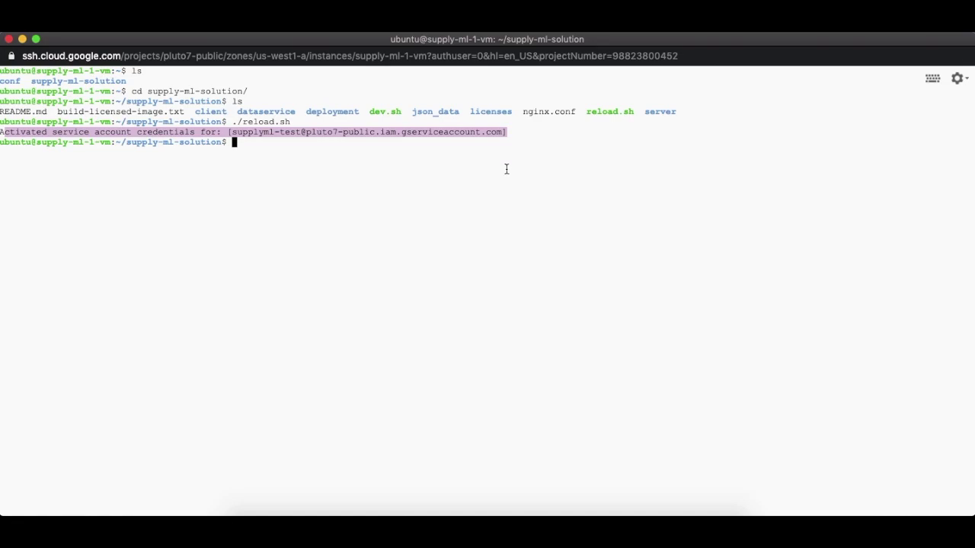
left_click(8, 39)
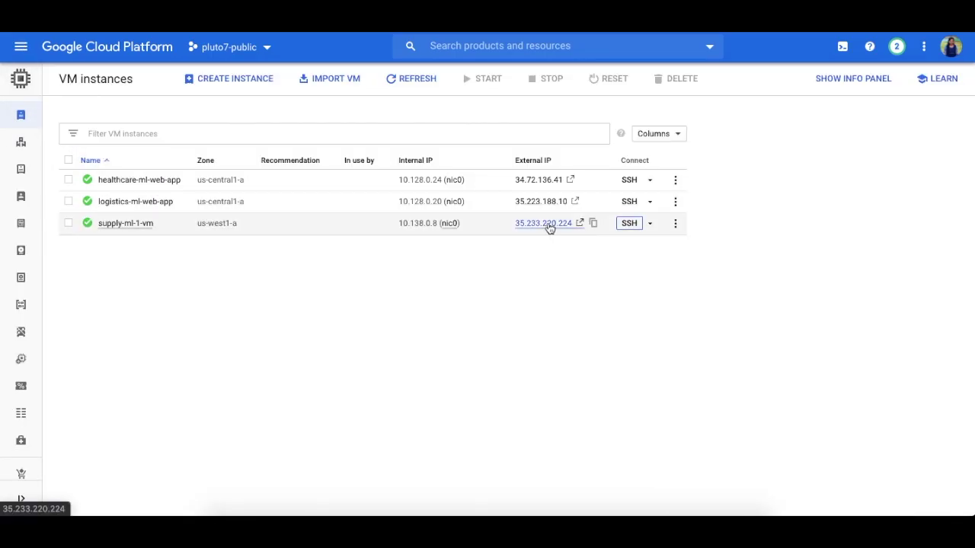
Step: Open the app at the VM's external IP, sign in with the administrator user ID and password, and save the login
left_click(544, 223)
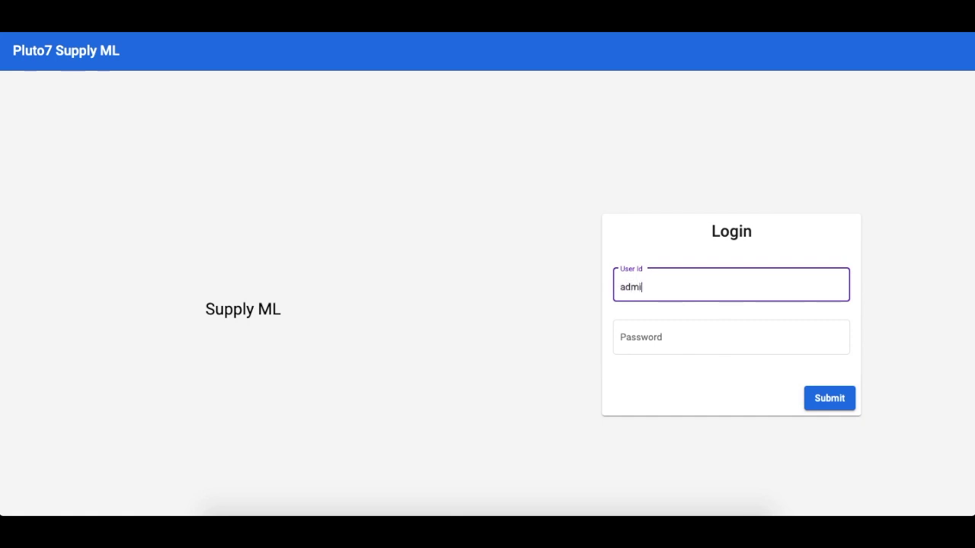
type("admin")
left_click(652, 348)
type("adm")
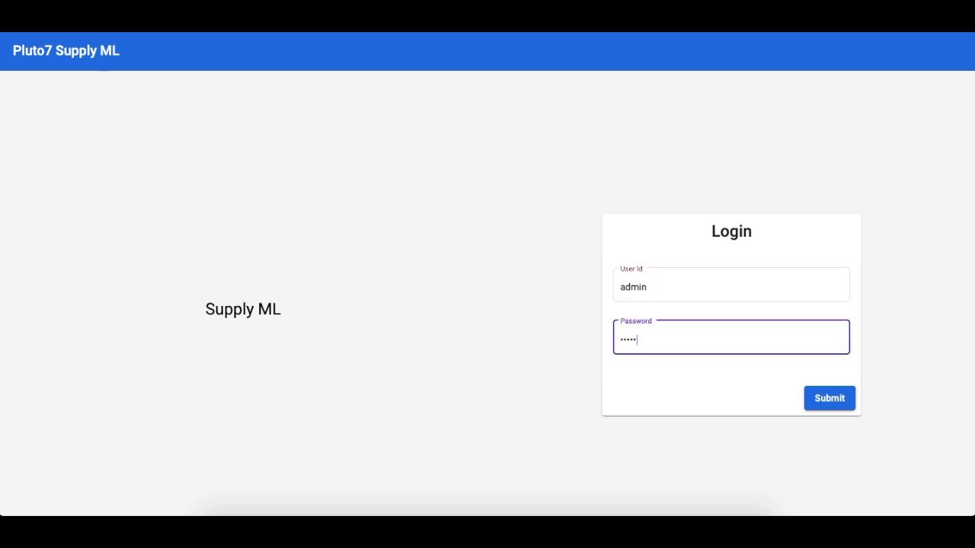
type("in")
left_click(822, 408)
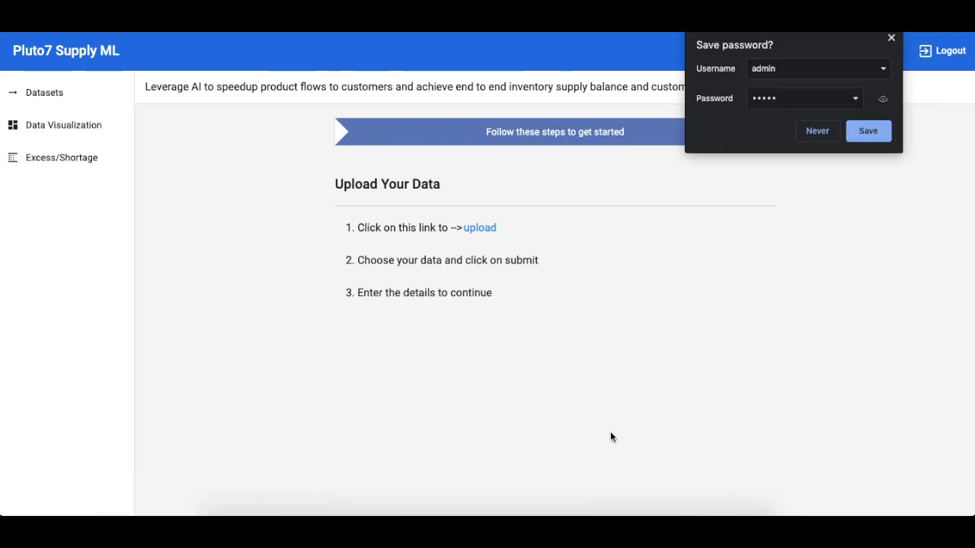
left_click(869, 131)
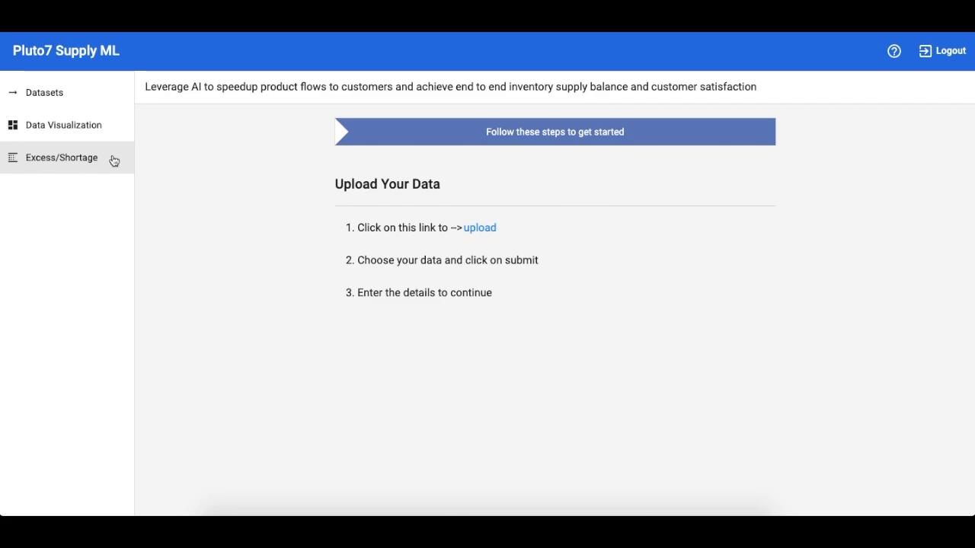
Step: Upload retail_supply_ml-data.csv as a dataset named 'data' and open its Datasets entry
left_click(489, 229)
left_click(488, 213)
type("data")
left_click(525, 290)
scroll(394, 168, "down", 4)
left_click(394, 199)
left_click(736, 318)
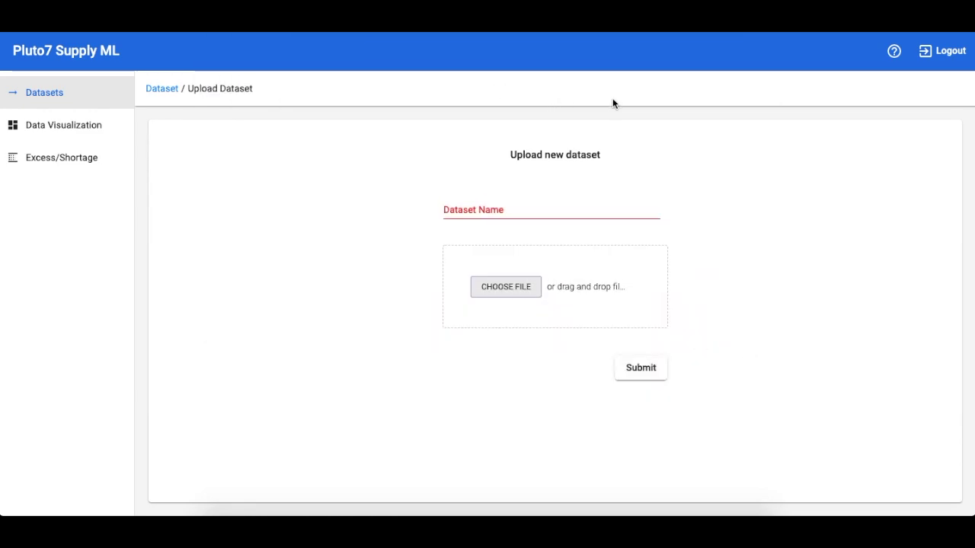
left_click(91, 96)
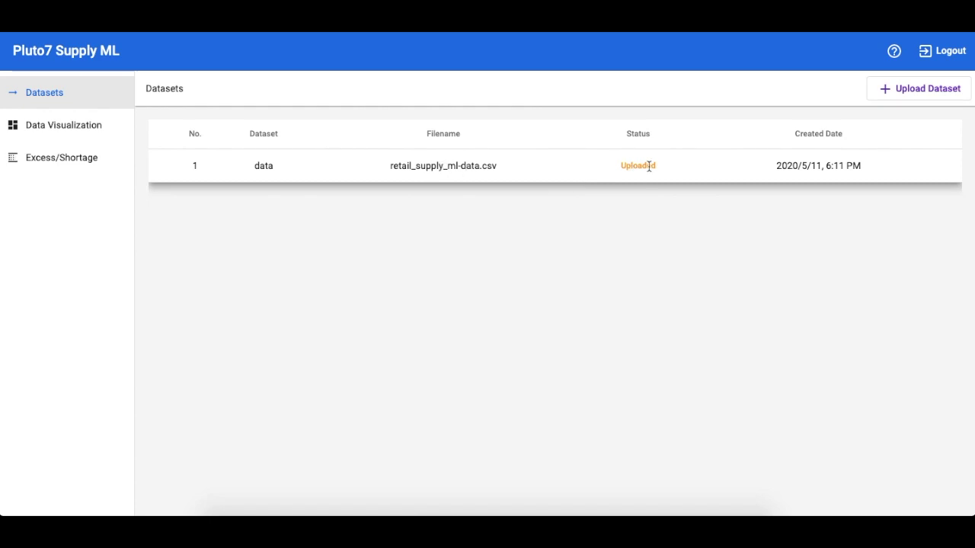
left_click(263, 167)
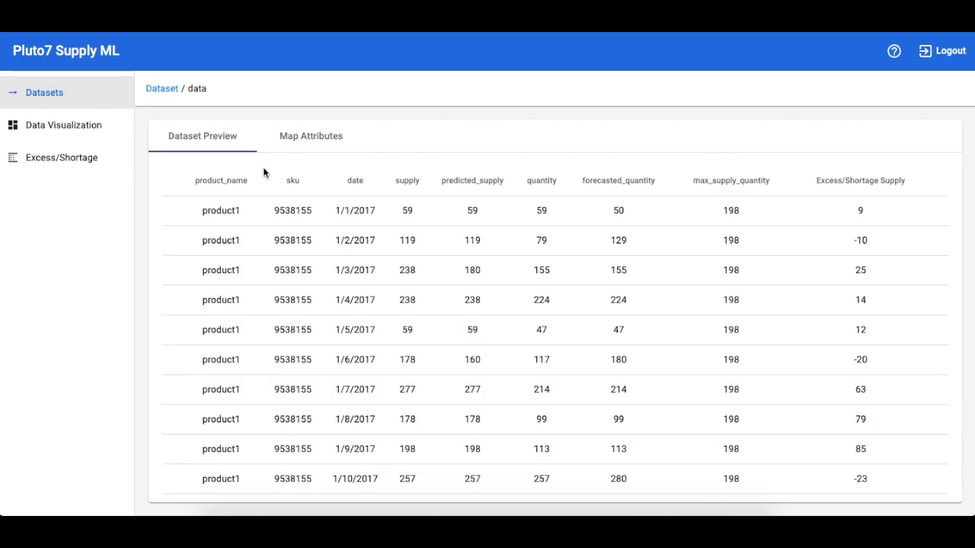
Step: Submit the data dataset's Map Attributes form and dismiss the Mapped Successfully notice
scroll(306, 265, "down", 1)
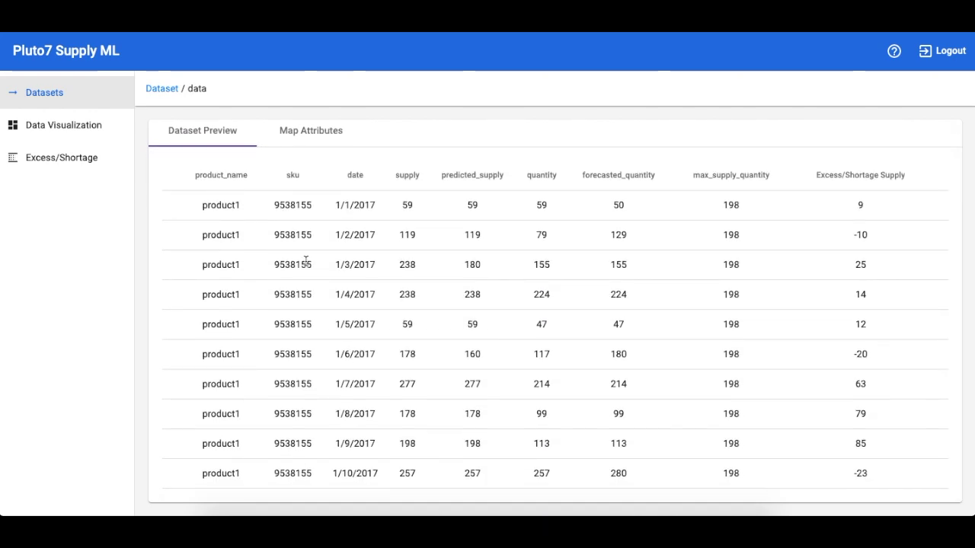
scroll(495, 171, "up", 1)
left_click(337, 137)
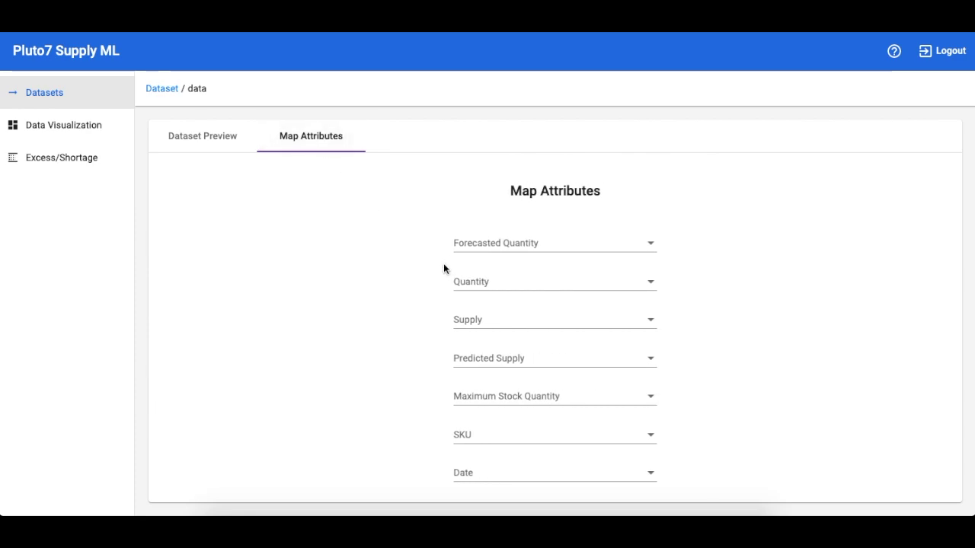
left_click(631, 476)
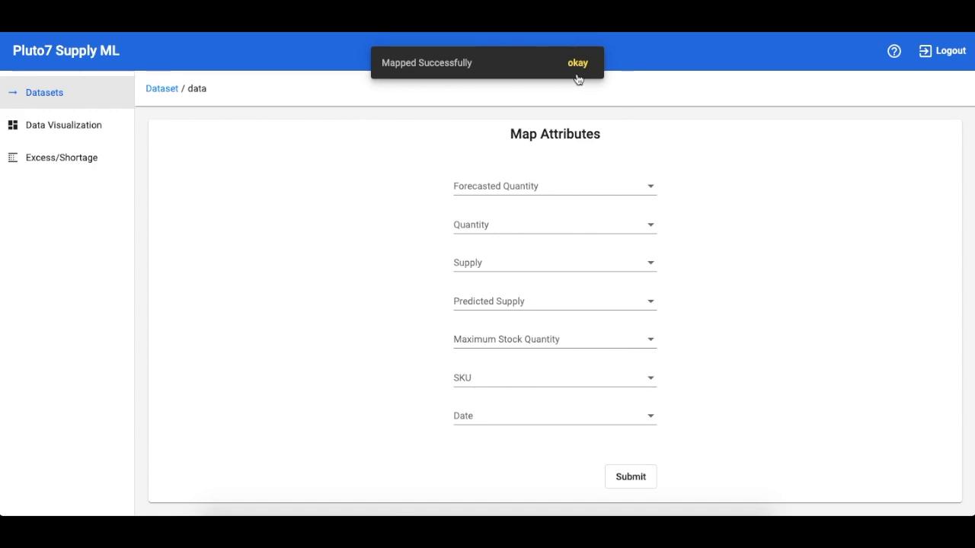
left_click(578, 64)
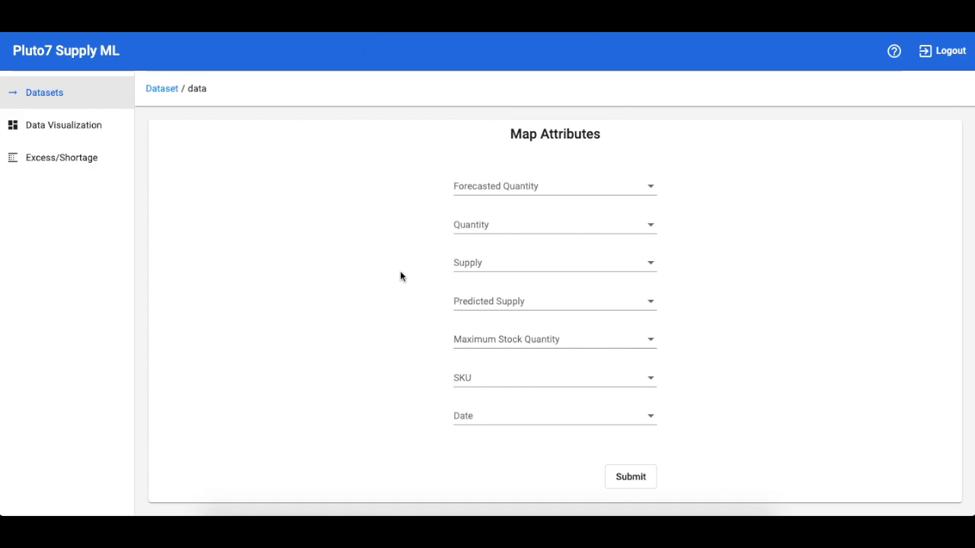
Step: Show the Data Visualization charts for the data dataset
left_click(116, 131)
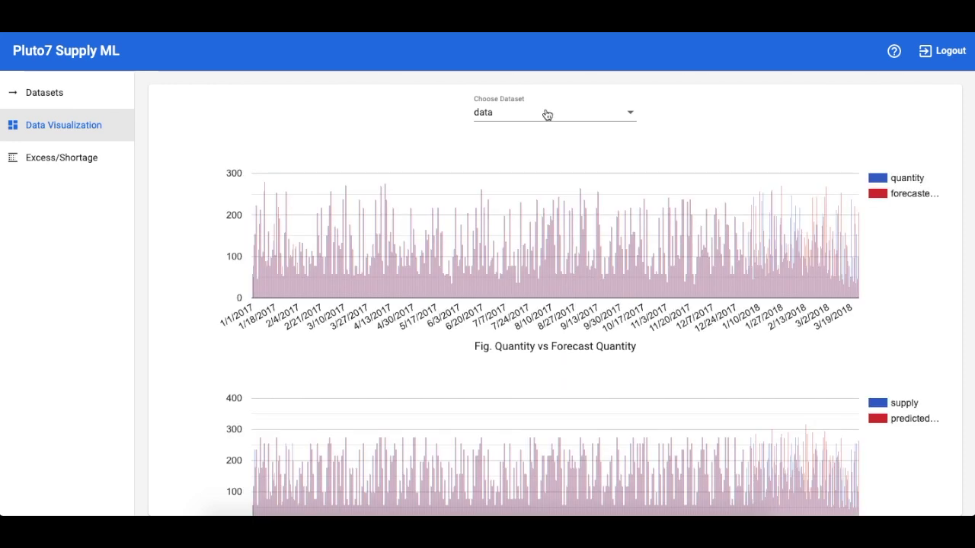
left_click(541, 116)
left_click(544, 115)
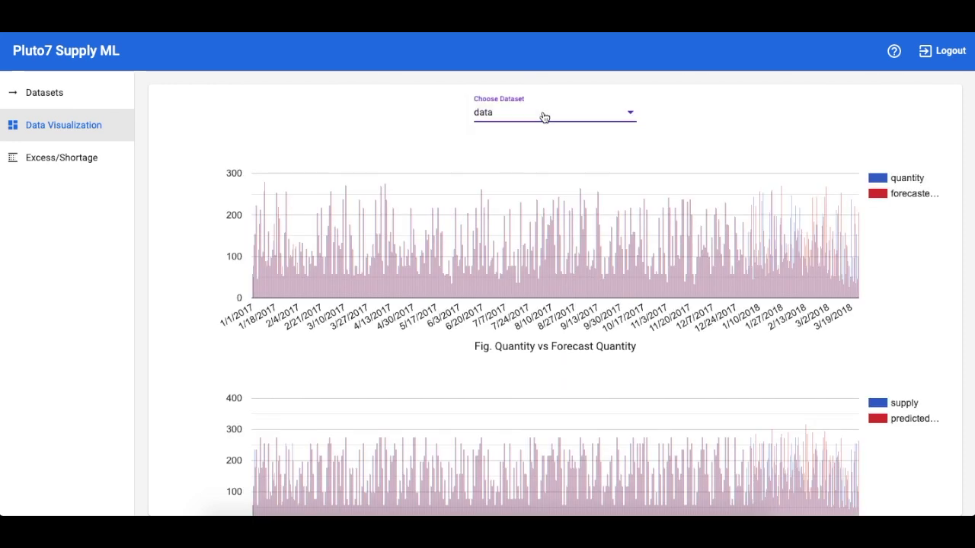
Step: Review the quantity and supply comparison charts, then display the Excess/Shortage Stock chart
scroll(493, 150, "down", 1)
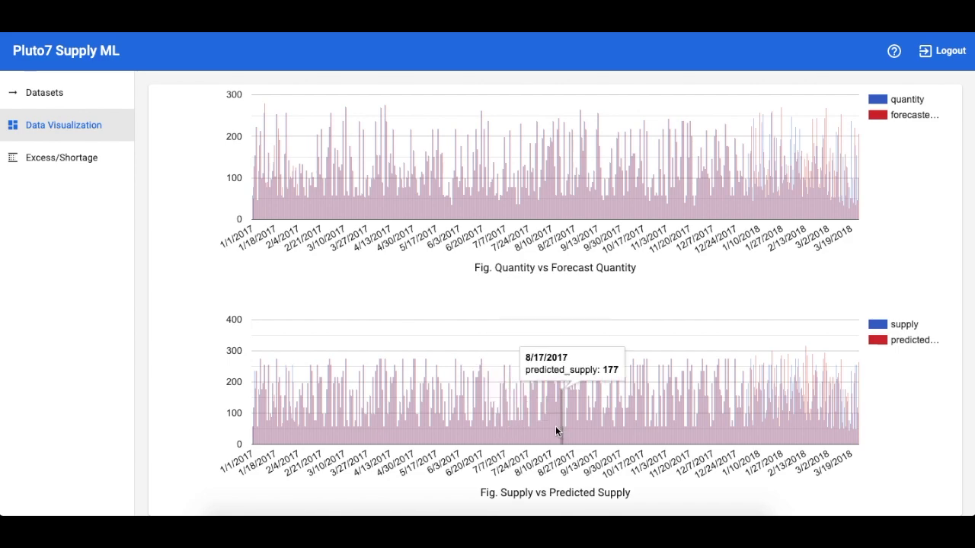
scroll(629, 283, "up", 1)
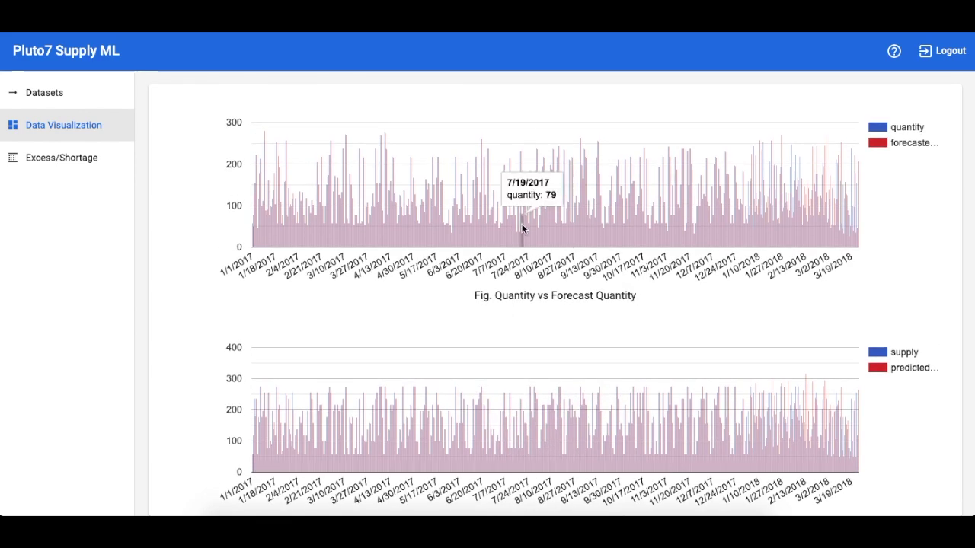
left_click(109, 171)
left_click(533, 115)
left_click(528, 115)
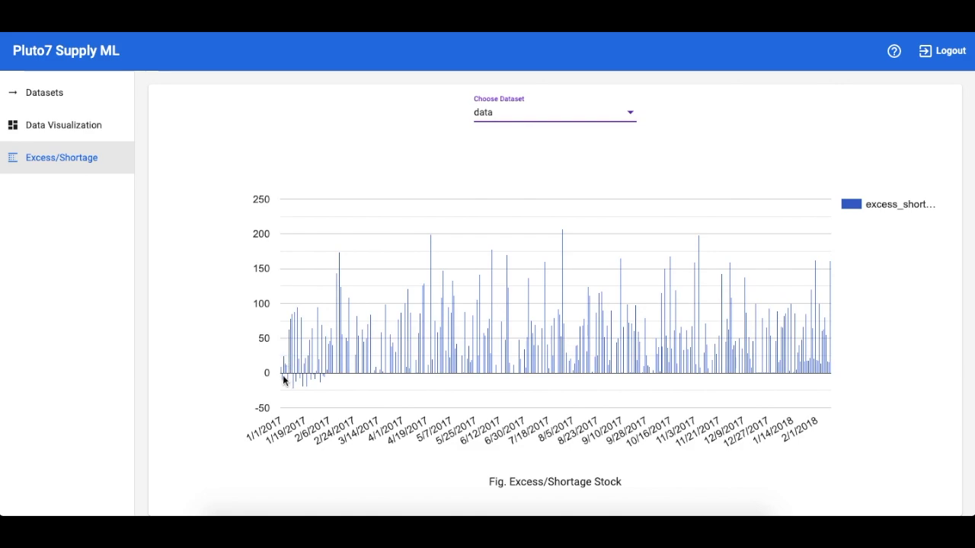
mouse_move(281, 378)
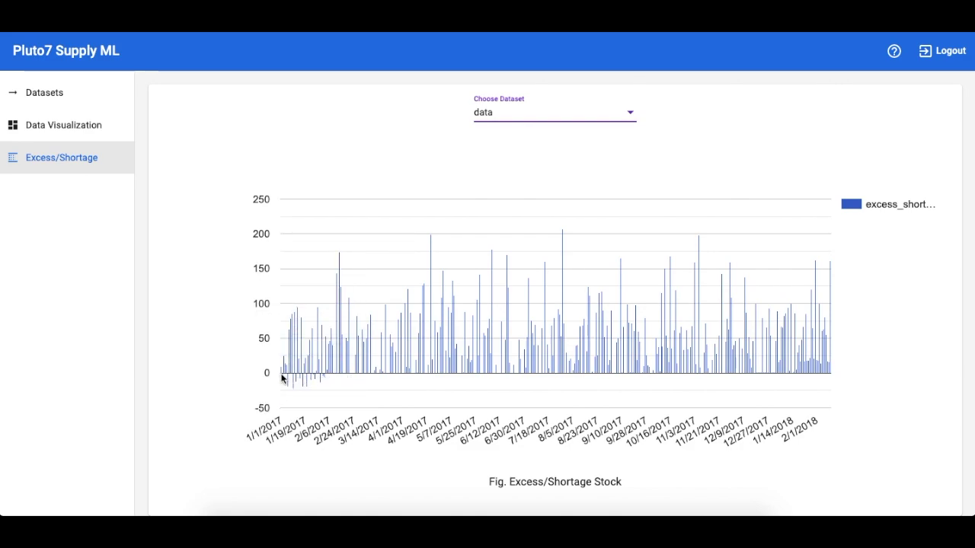